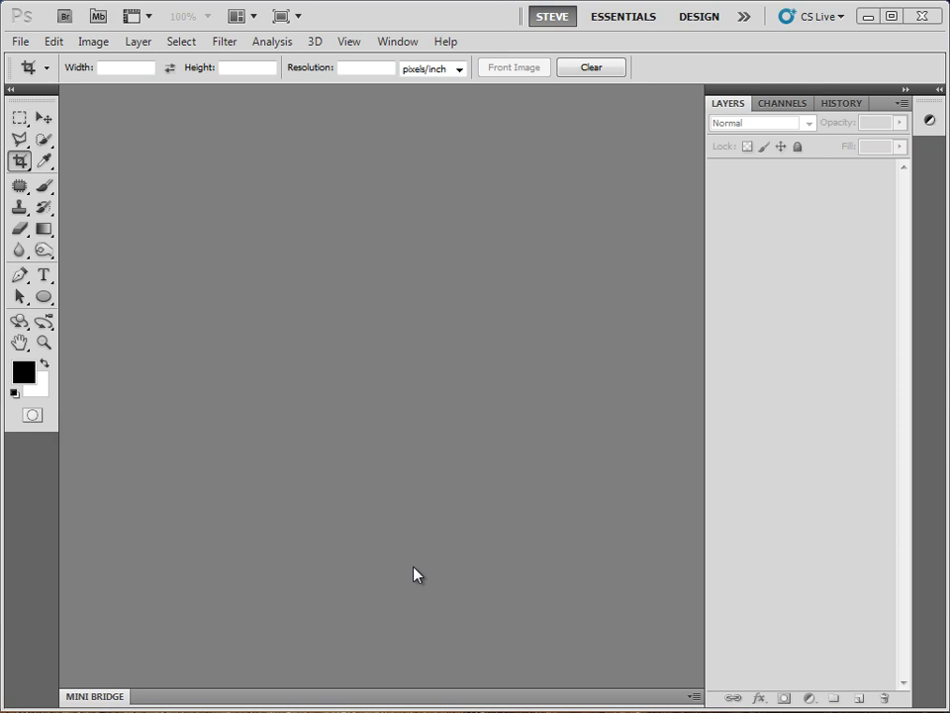
- Open 03 Magic Wand.jpg and 04 Magic Wand.jpg together from the Lesson 11 Selection Basics folder and collapse Mini Bridge
left_click(92, 696)
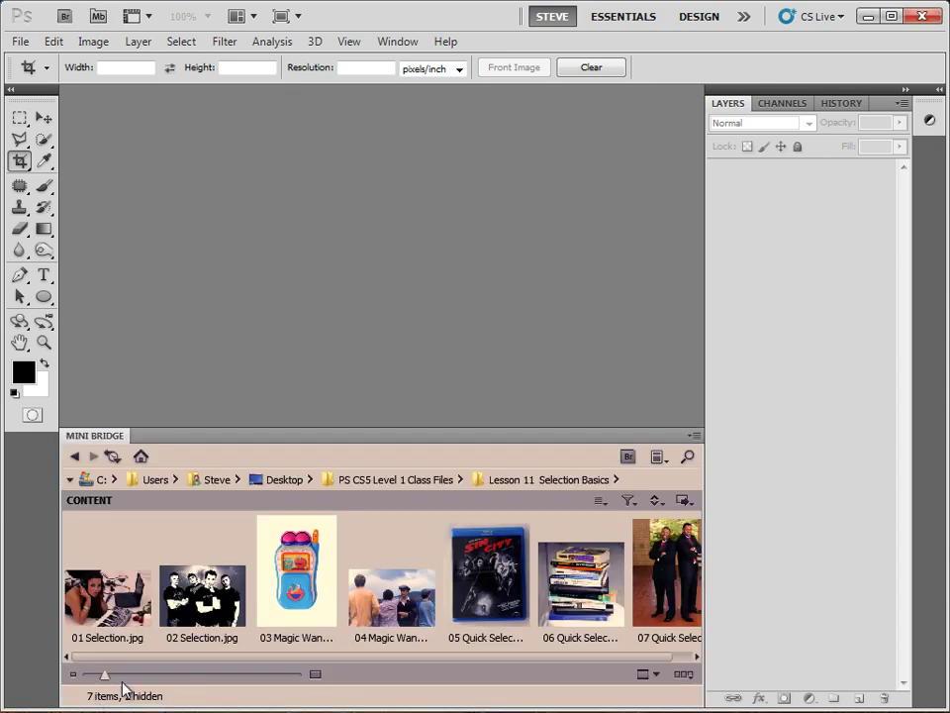
left_click(297, 594)
left_click(396, 608, "ctrl")
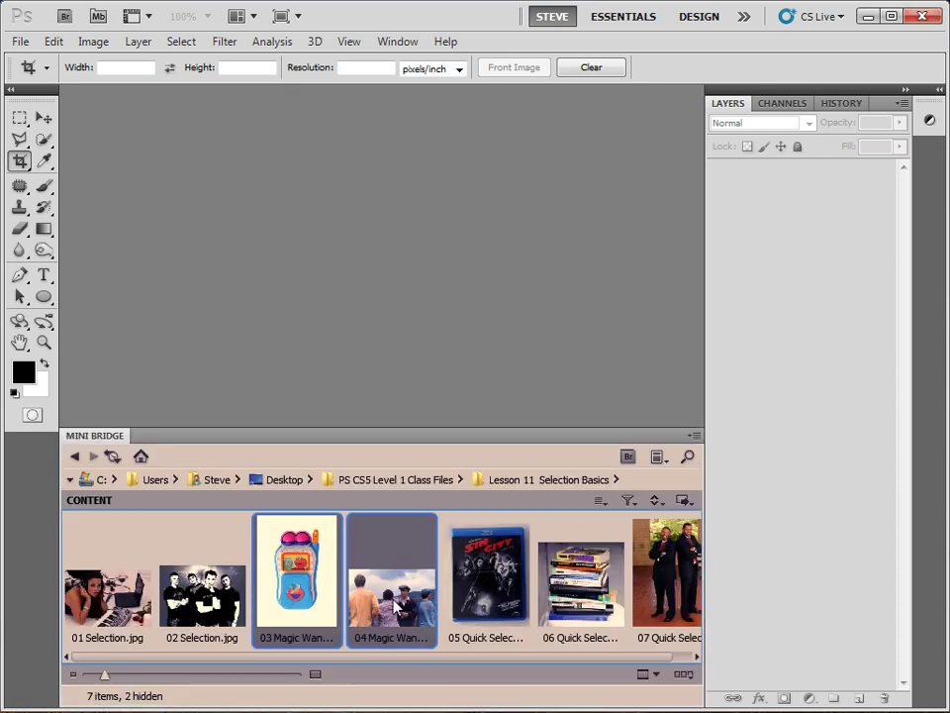
double_click(396, 608)
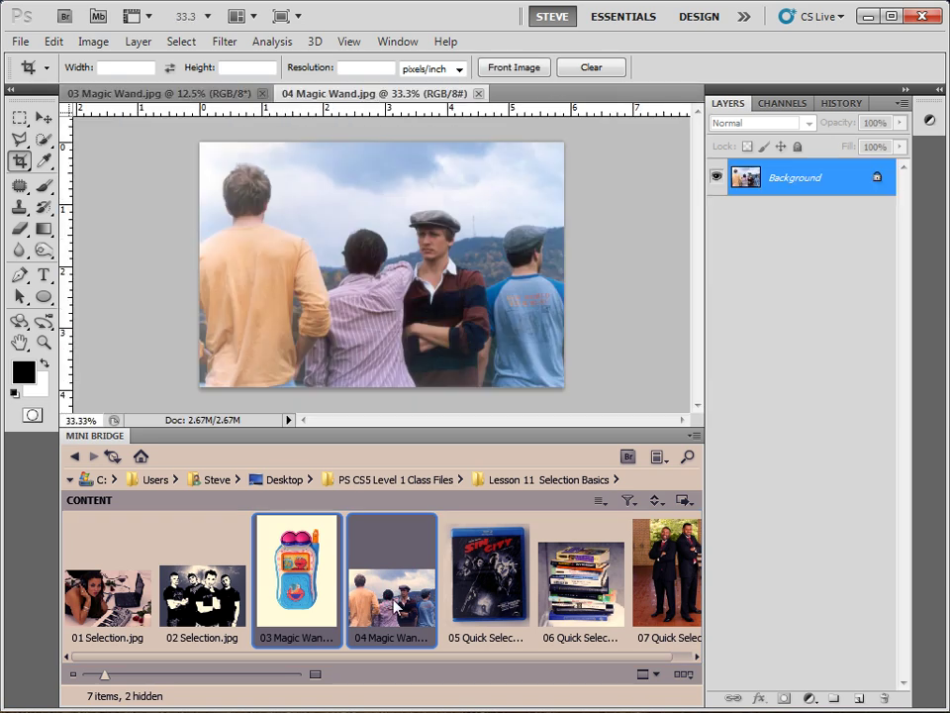
double_click(95, 435)
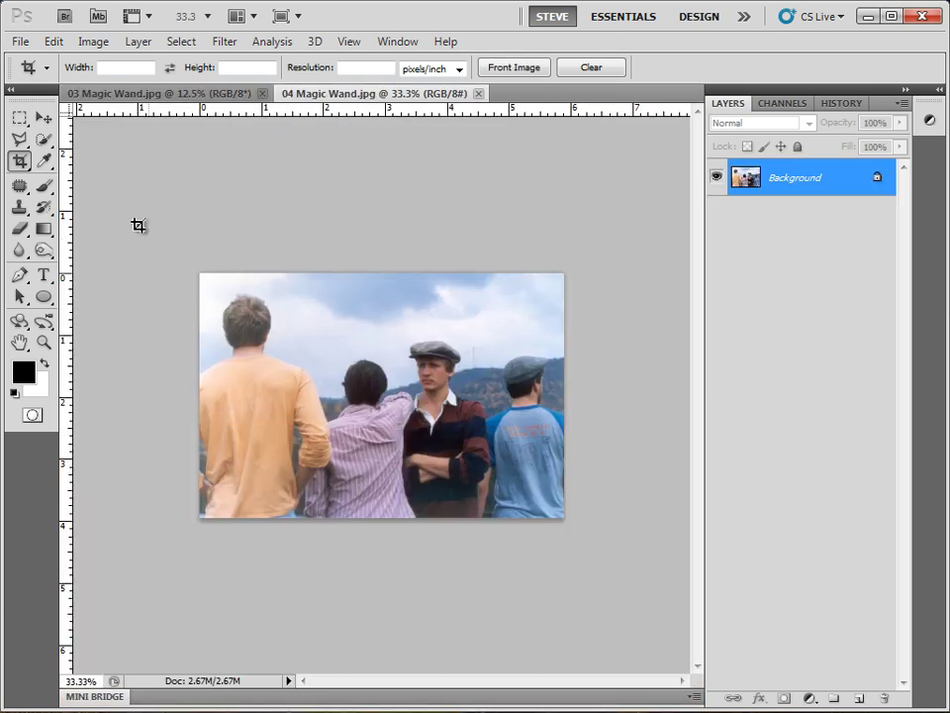
- Bring 03 Magic Wand.jpg to the front and fit the whole image in the document window
left_click(183, 96)
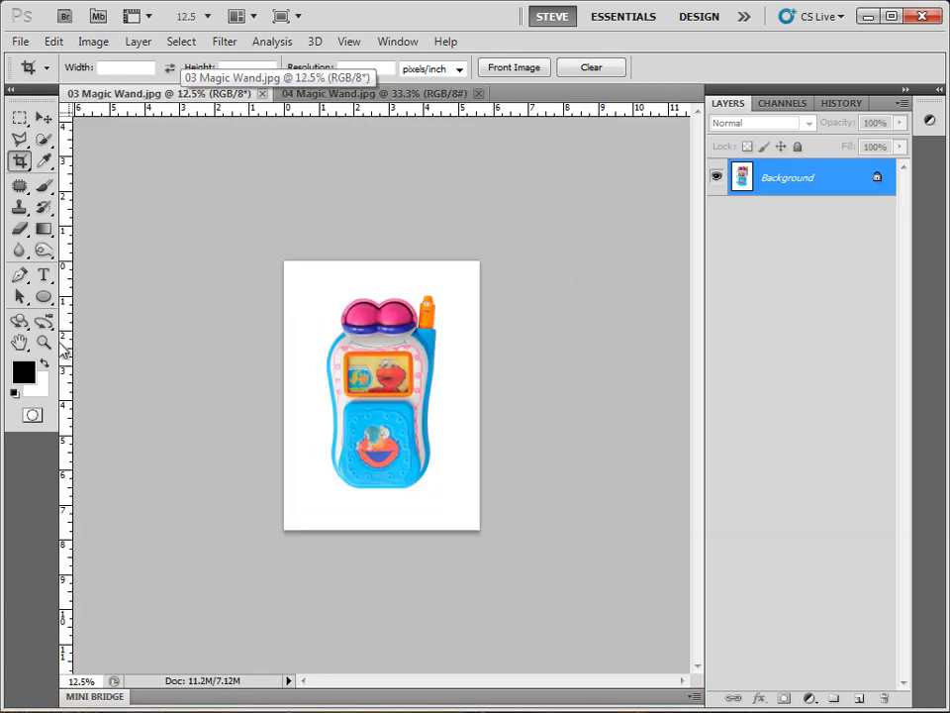
left_click(20, 342)
double_click(25, 348)
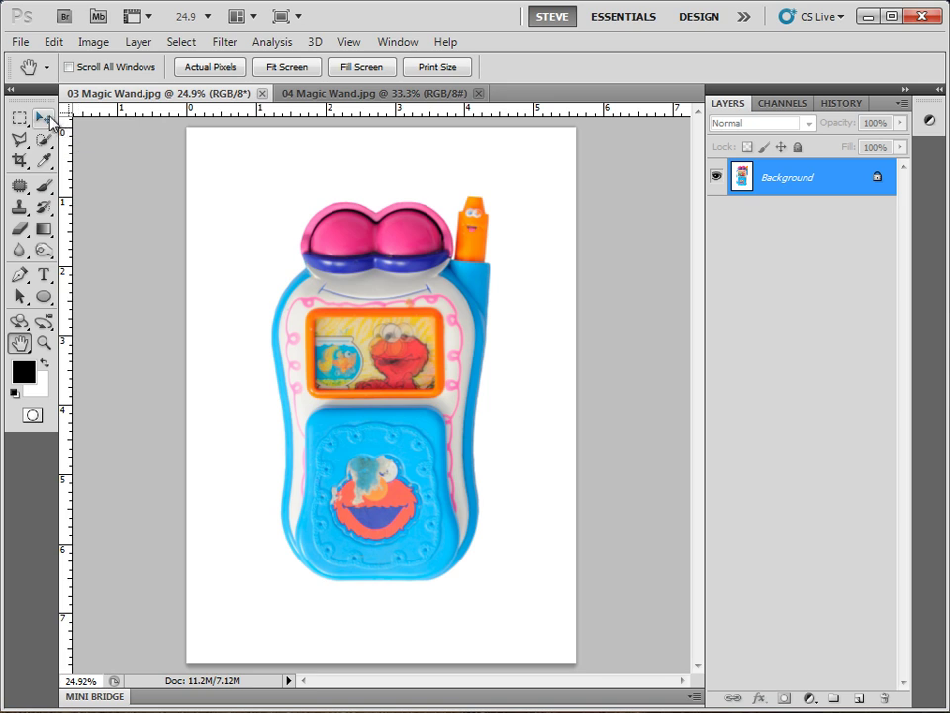
- Switch to the Magic Wand tool and select the blue lower cover of the toy phone at tolerance 32
left_click(45, 141)
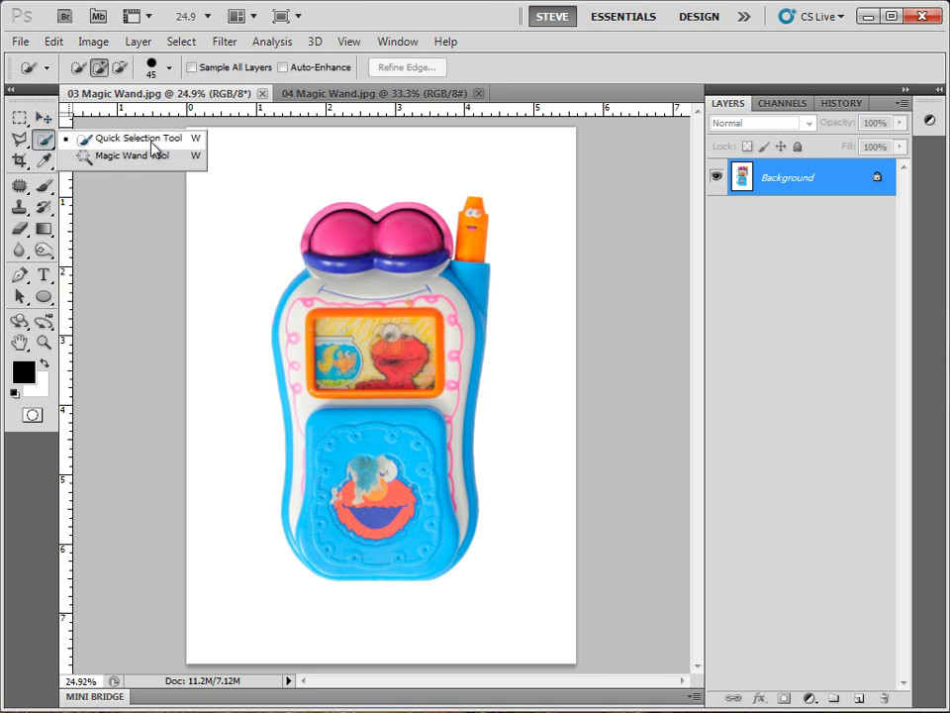
left_click(99, 156)
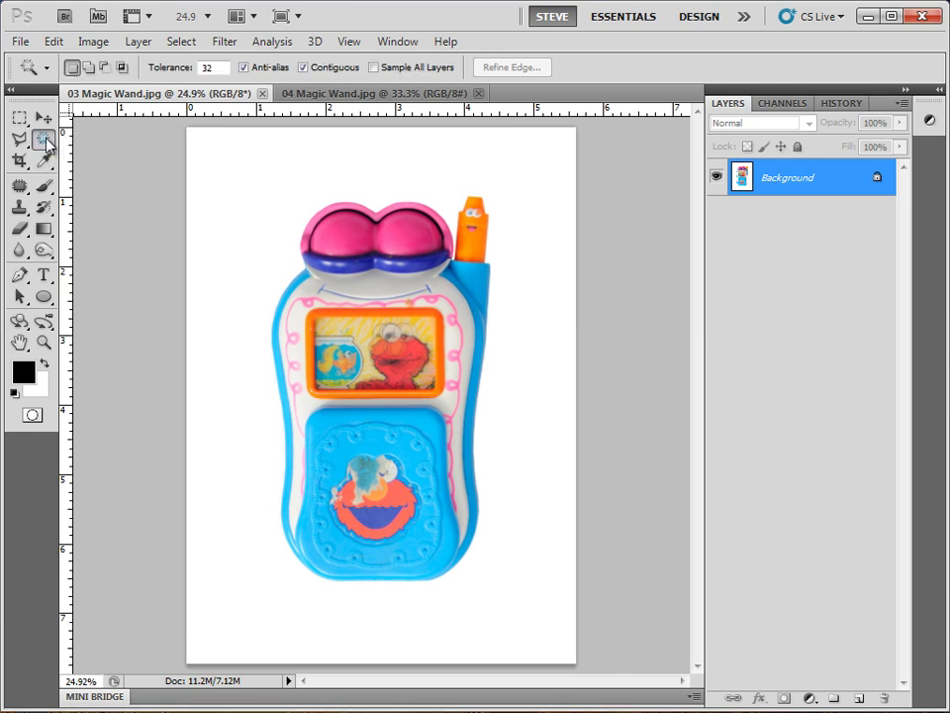
left_click(333, 417)
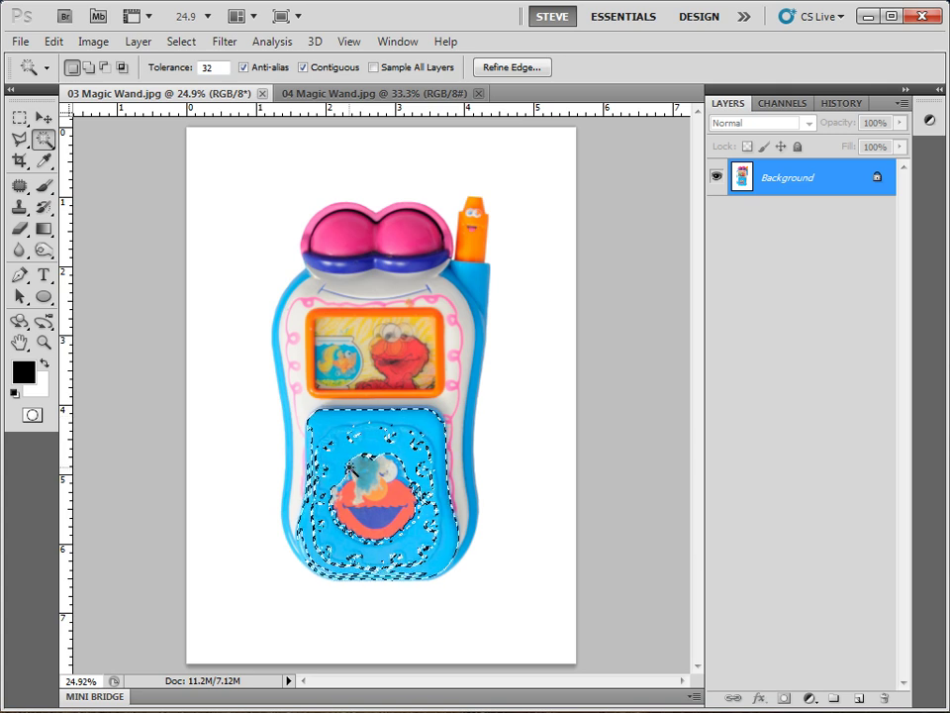
- Add the yellow screen background, grey body, orange parts, pink eyes and remaining blue areas of the phone to the selection
key("shift")
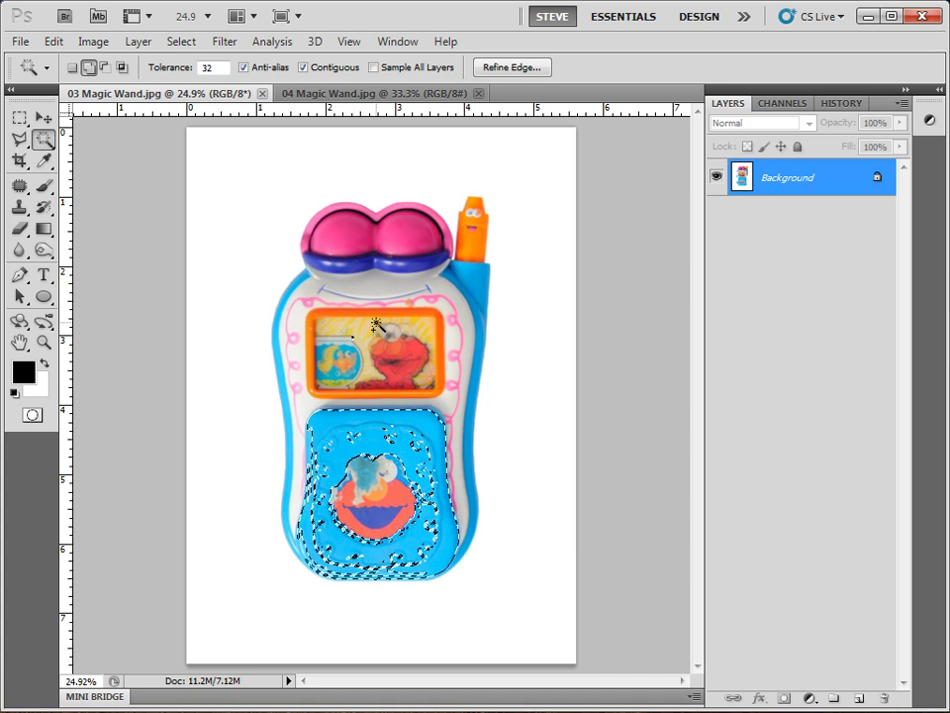
left_click(441, 334, "shift")
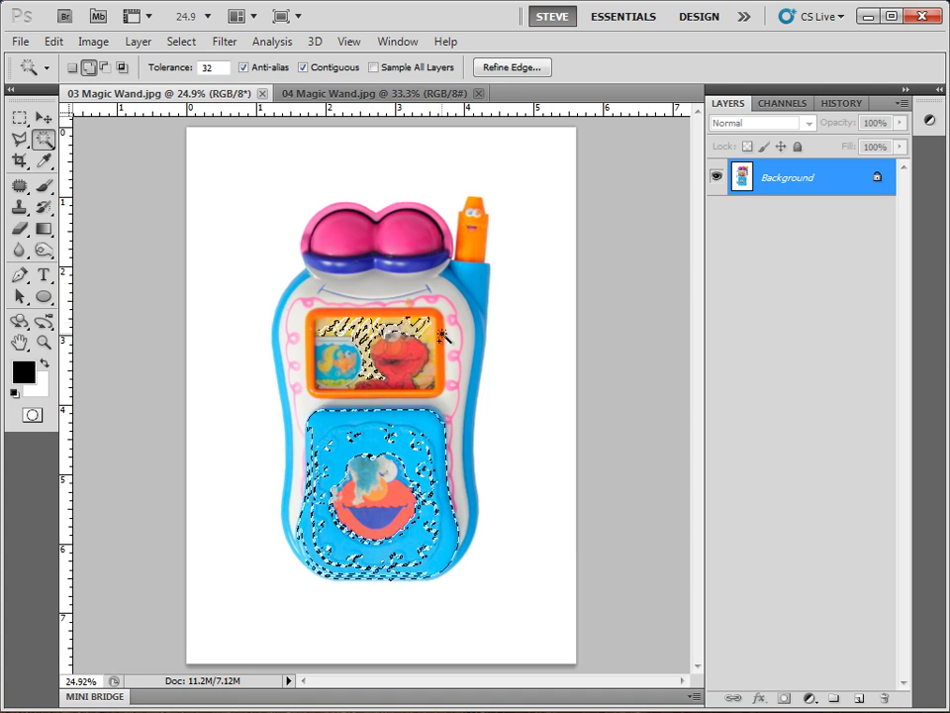
left_click(466, 331, "shift")
left_click(479, 289, "shift")
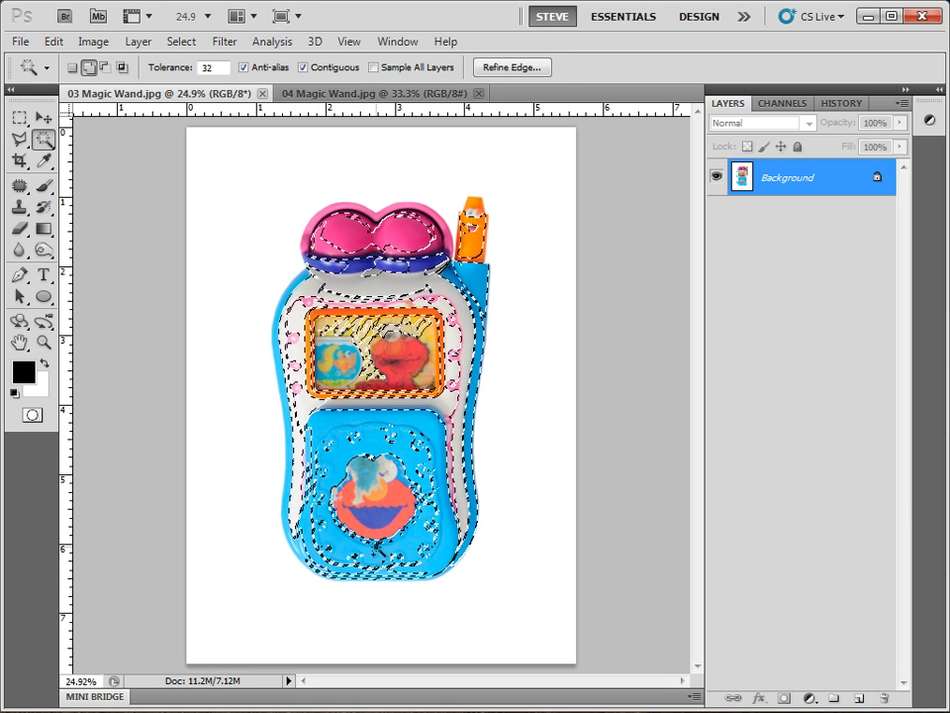
left_click(379, 552, "shift")
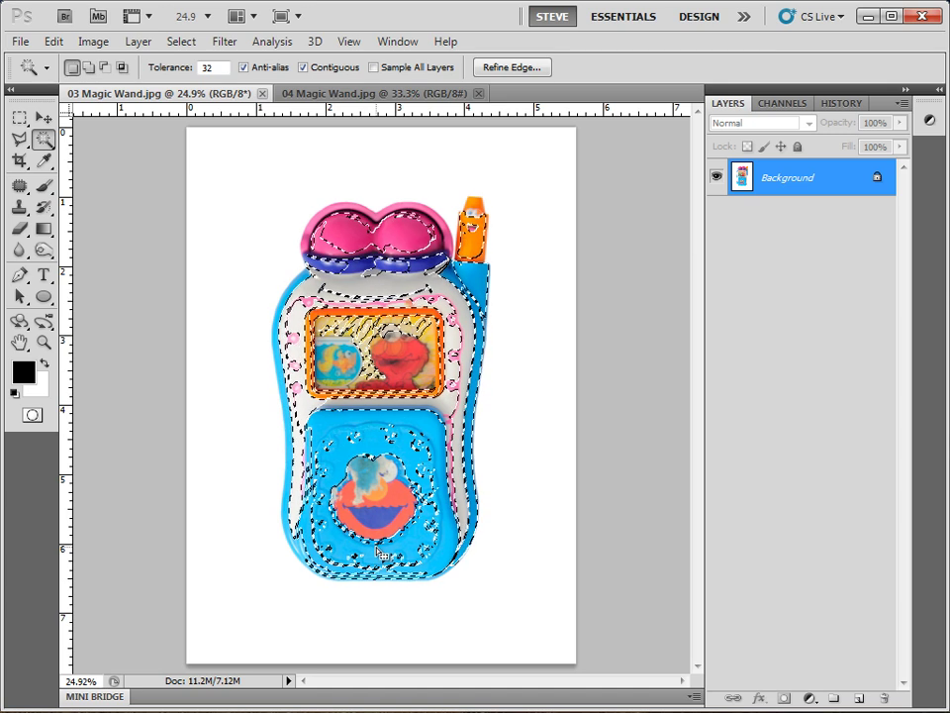
left_click(400, 560, "shift")
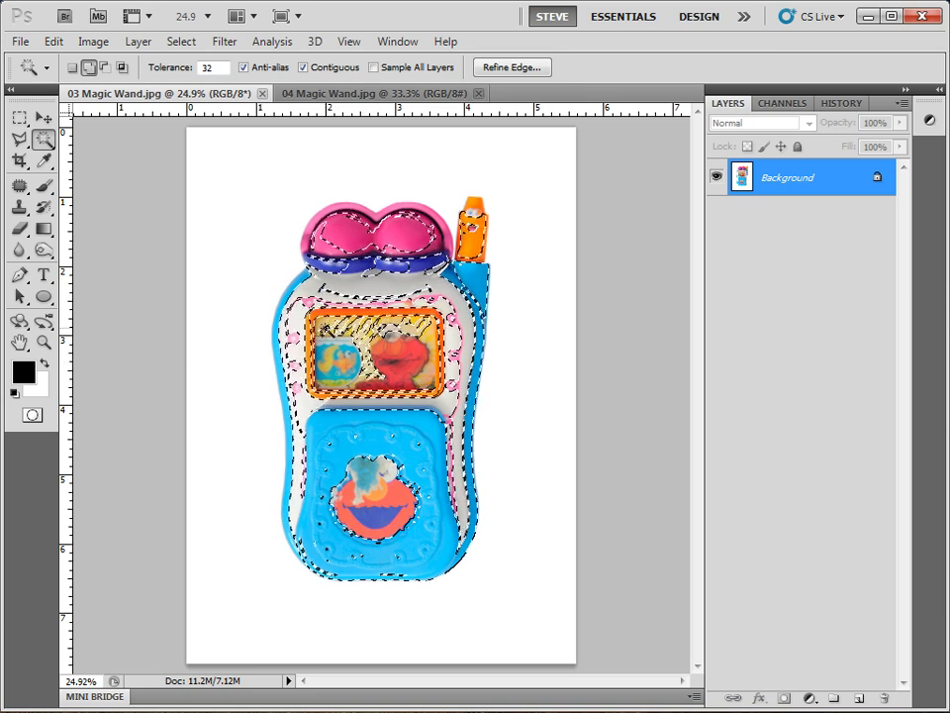
left_click(368, 337, "shift")
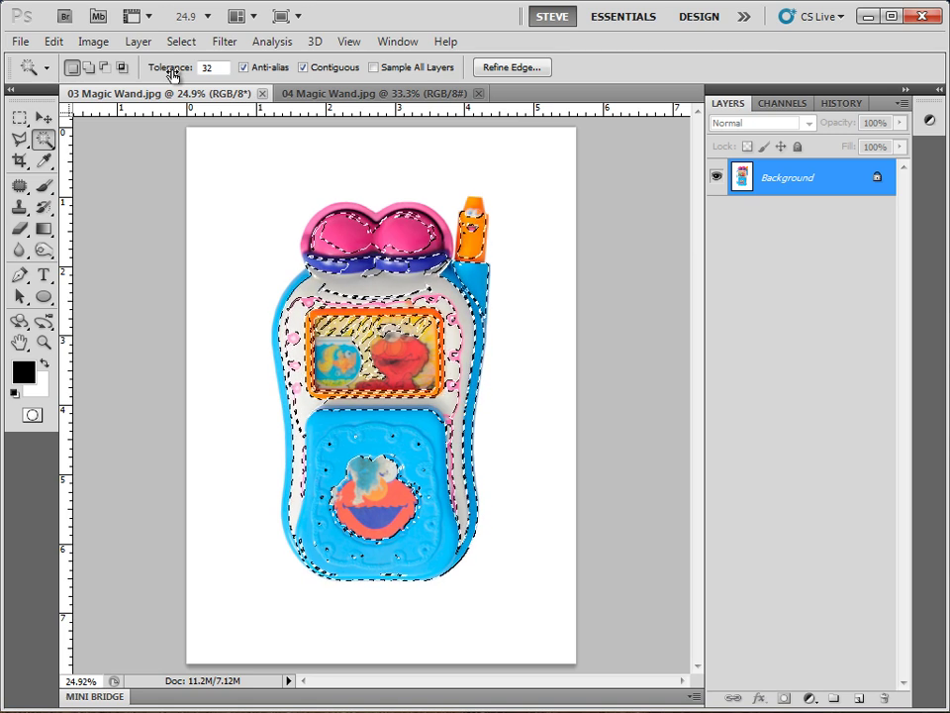
- Set the Magic Wand tolerance to 0, clear the selection, and sample the phone's blue cover
left_click_drag(170, 74, 89, 56)
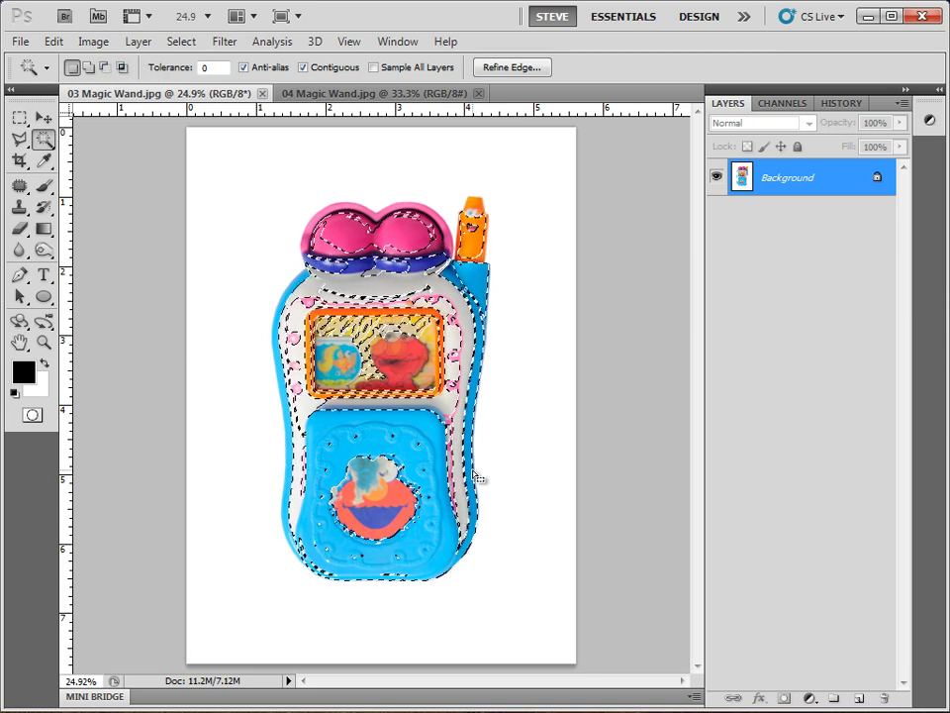
key("ctrl+d")
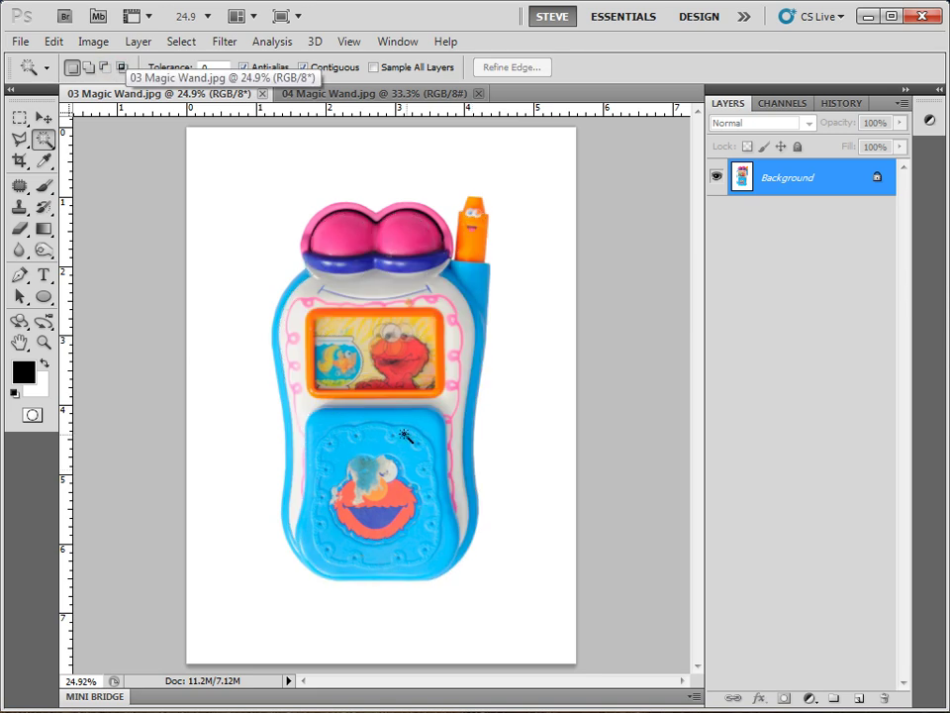
left_click(412, 422)
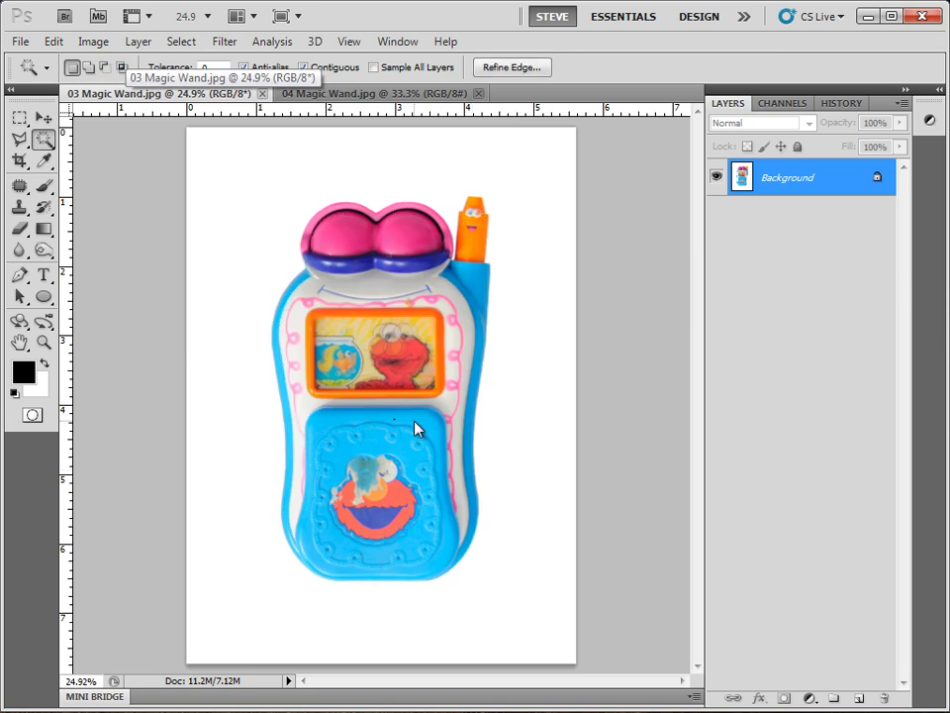
key("shift")
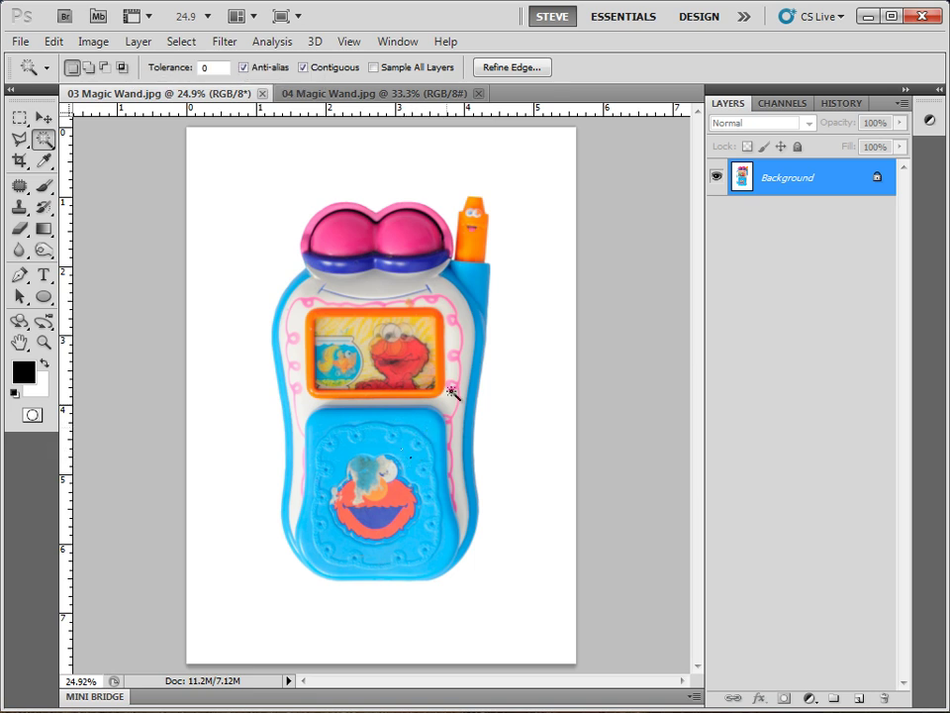
- Set the tolerance to 50, select the blue casing, antenna base and yellow screen background together, and deselect them
left_click(180, 66)
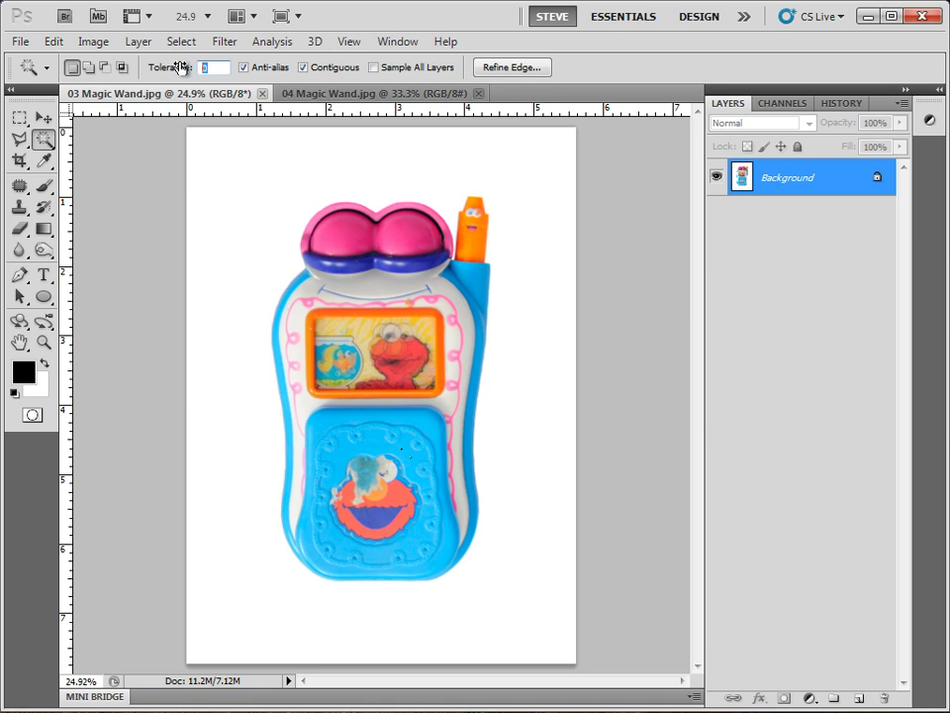
type("50")
left_click(391, 440)
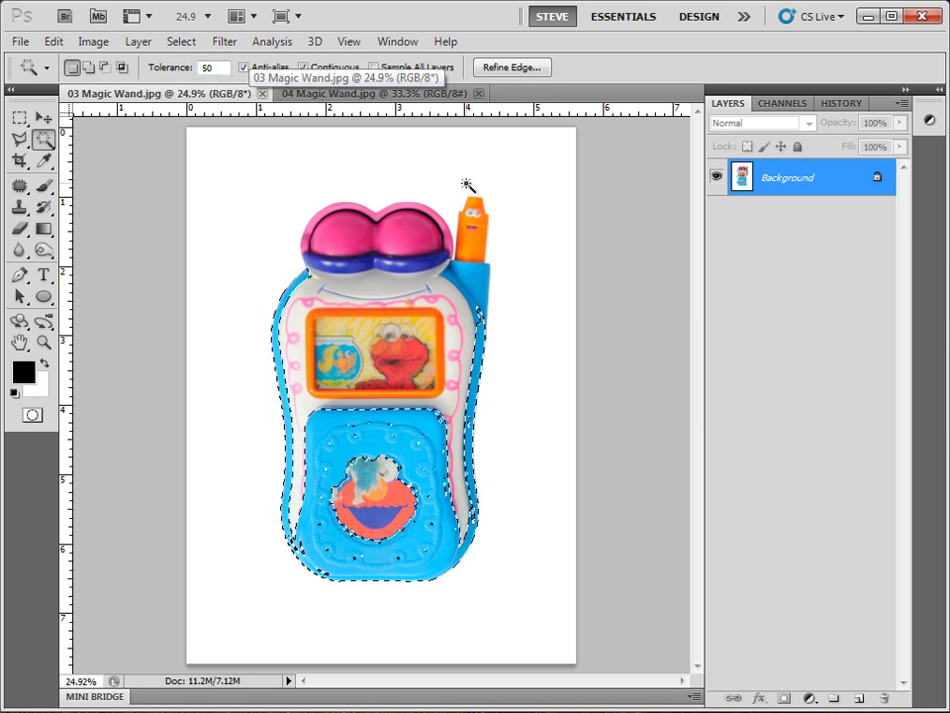
left_click(483, 283, "shift")
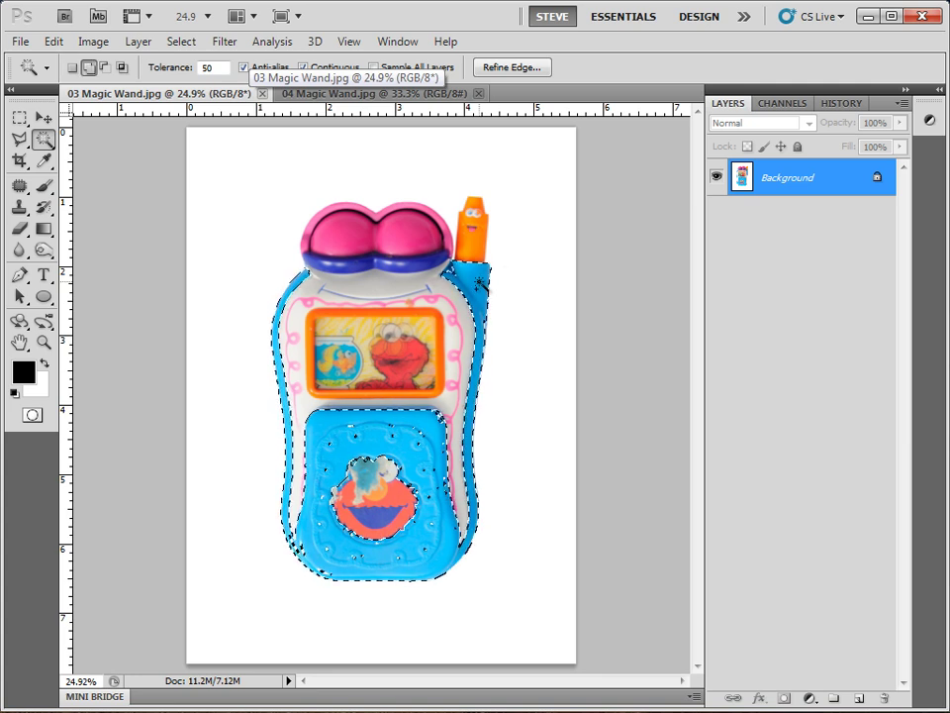
left_click(395, 337, "shift")
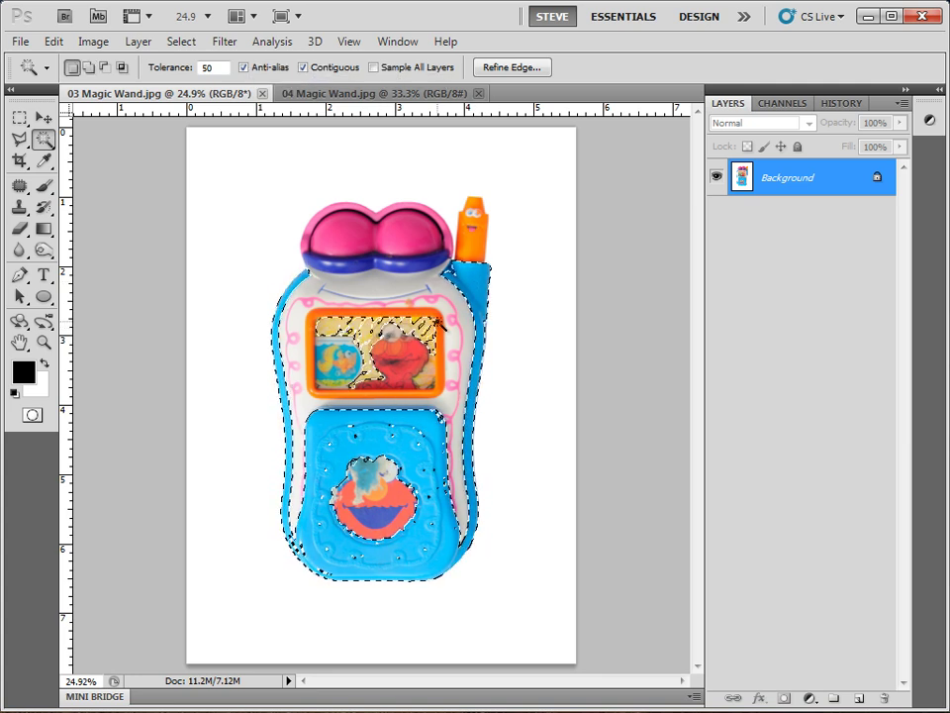
key("ctrl+d")
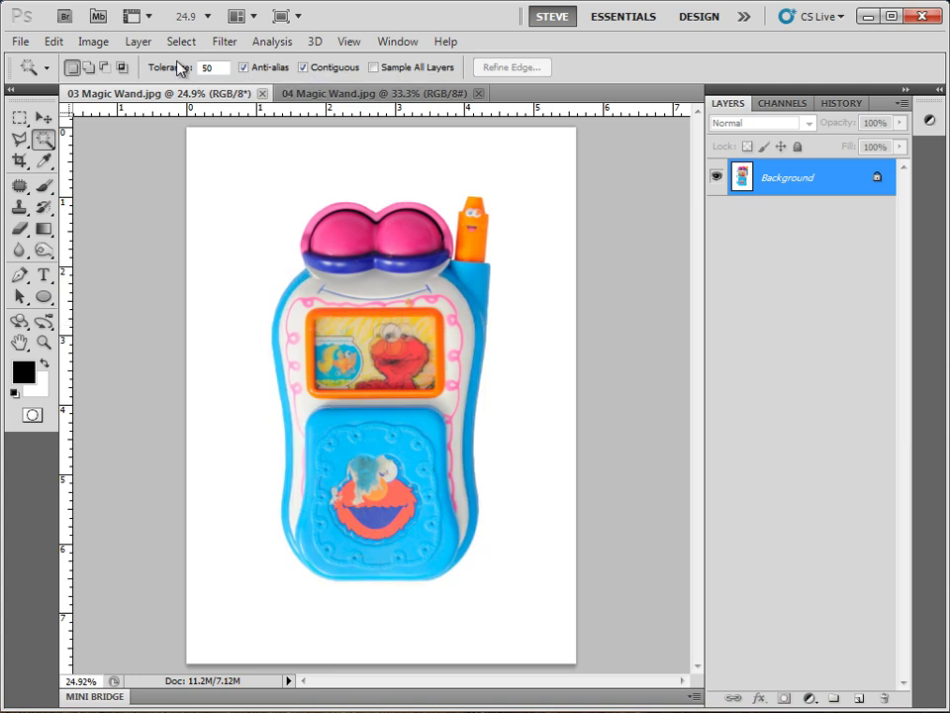
- Set the tolerance to 255, sample the phone's blue edge, and add the orange screen frame to the selection
left_click_drag(165, 73, 332, 91)
left_click_drag(164, 73, 325, 65)
left_click(274, 344)
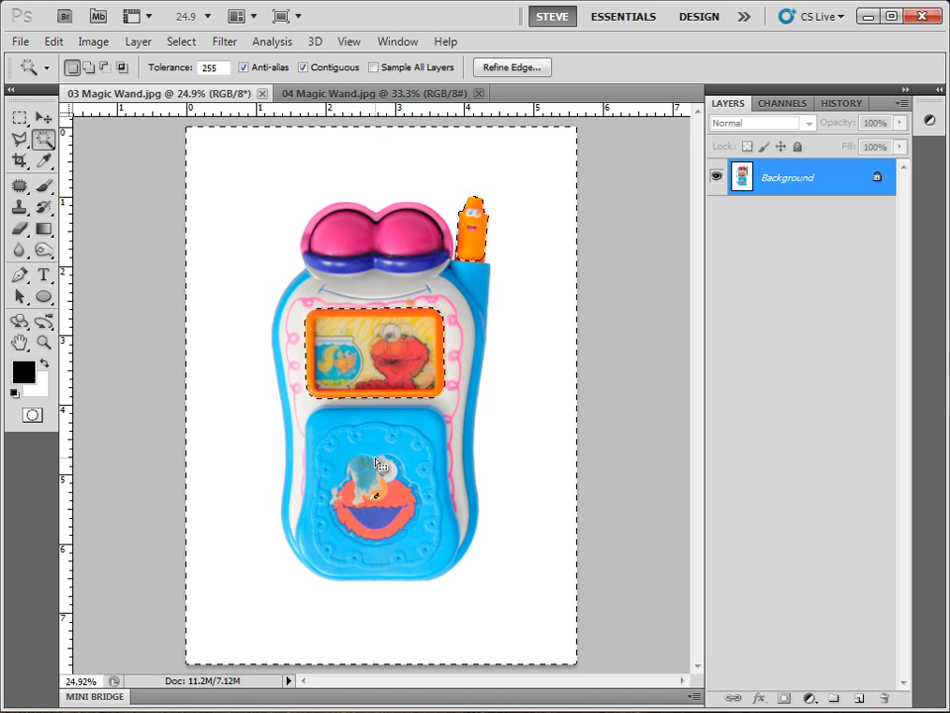
key("shift")
left_click(431, 348, "shift")
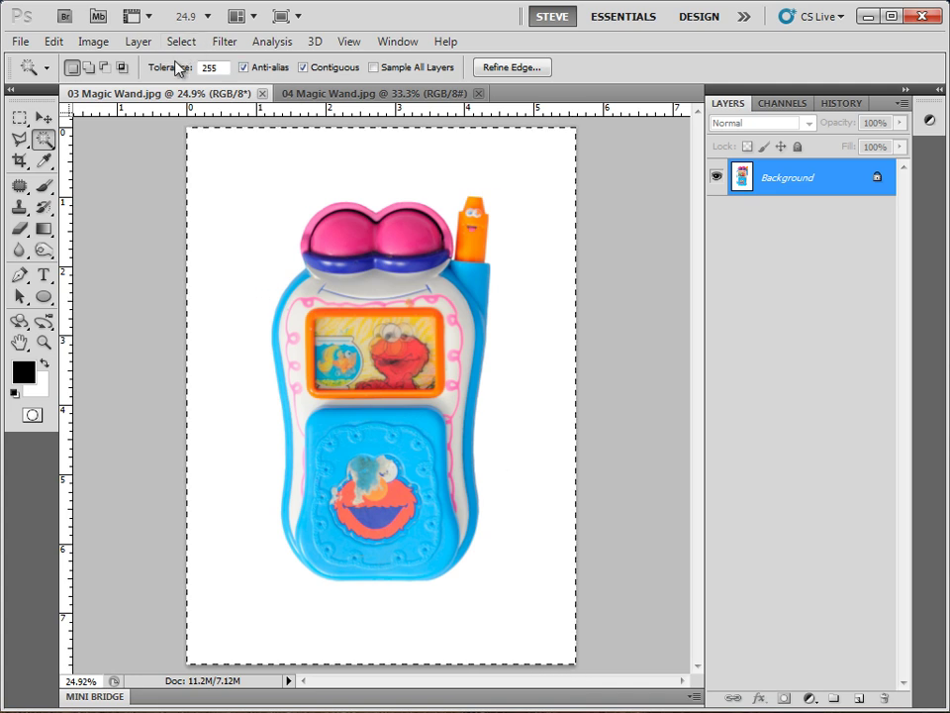
- Set the tolerance to 43 and sample the phone's grey body, blue cover and screen picture as separate new selections
mouse_move(182, 76)
left_mouse_down()
mouse_move(120, 78)
mouse_move(179, 68)
mouse_move(138, 67)
mouse_move(174, 72)
left_mouse_up()
left_click(636, 339)
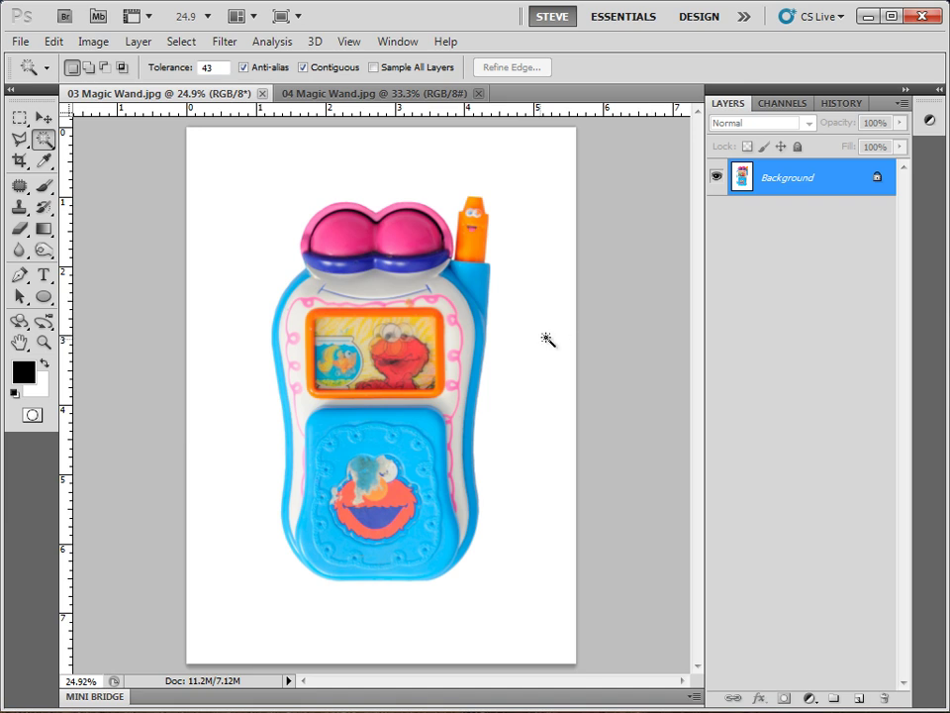
left_click(402, 284)
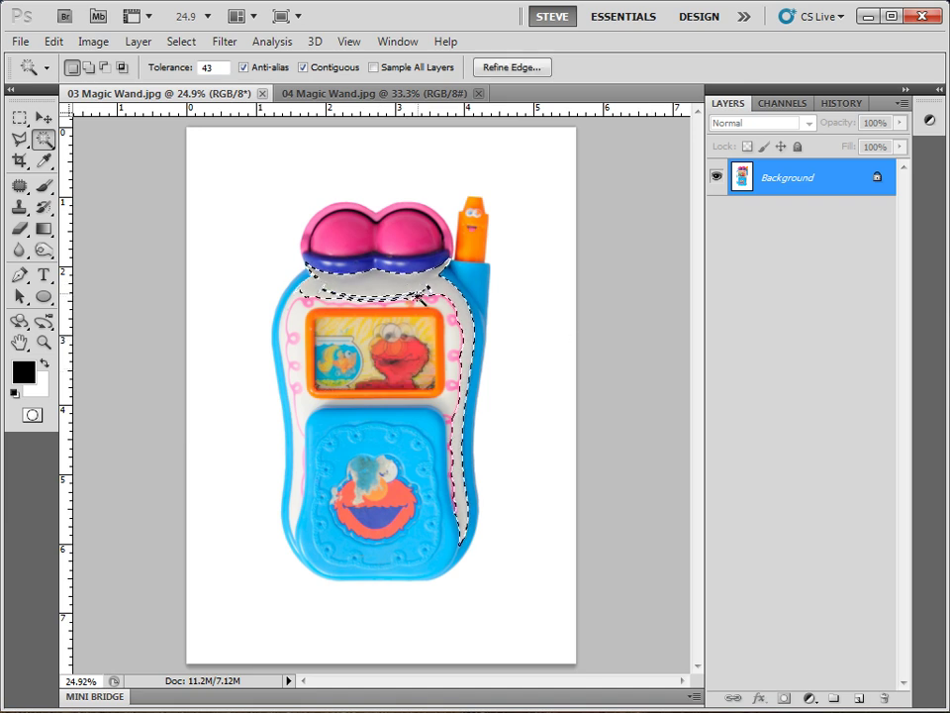
left_click(410, 433)
left_click(392, 327)
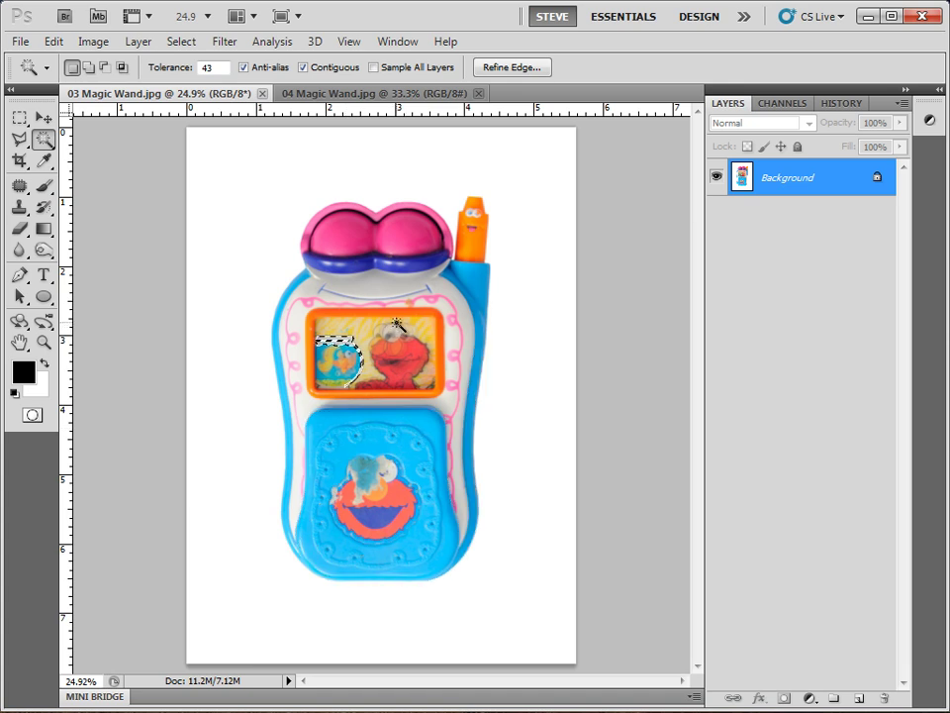
left_click(412, 311)
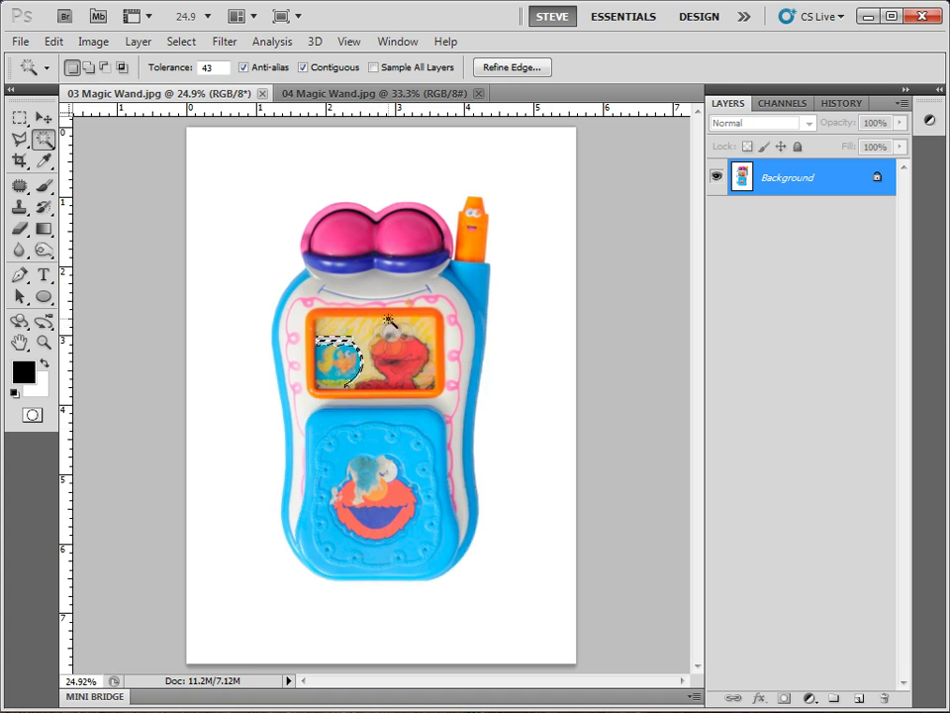
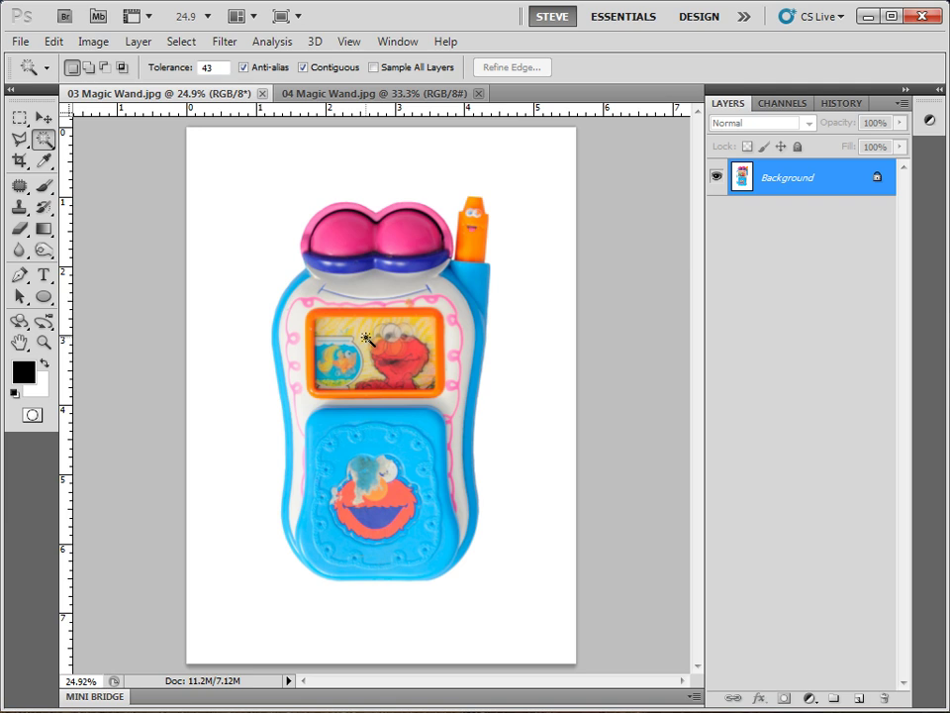
- Select and deselect the orange screen frame with Contiguous on, and reselect its orange across the whole image with Contiguous off
left_click(363, 319)
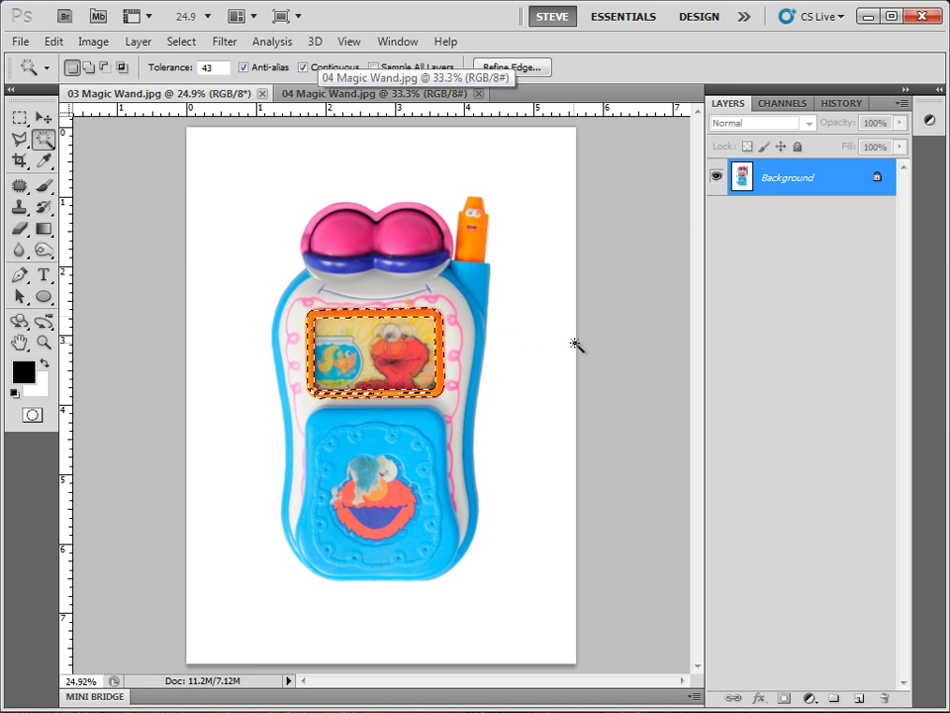
left_click(610, 343)
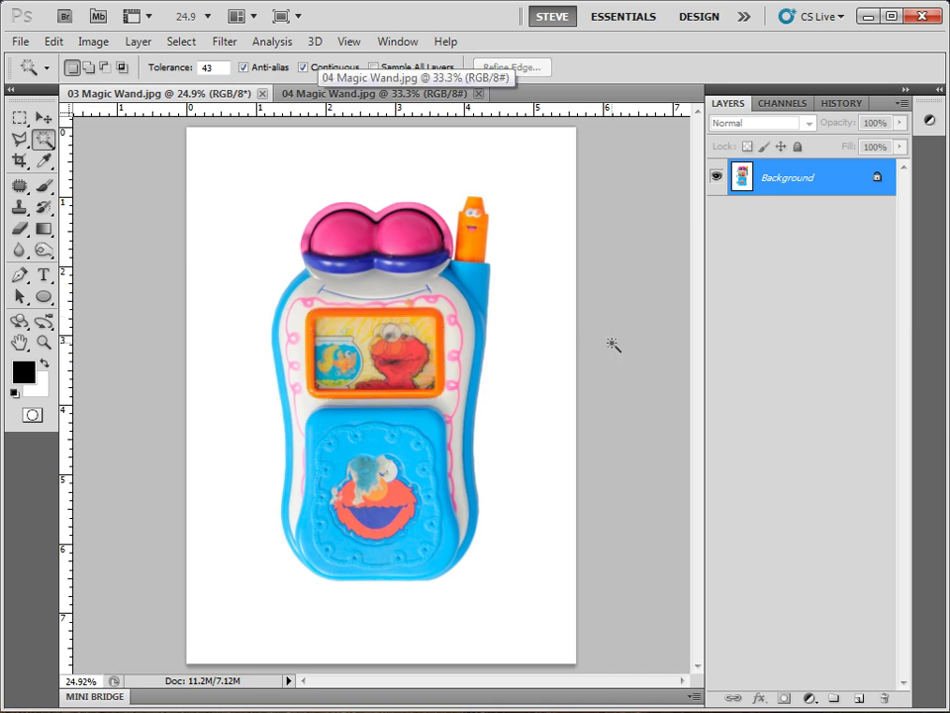
left_click(302, 67)
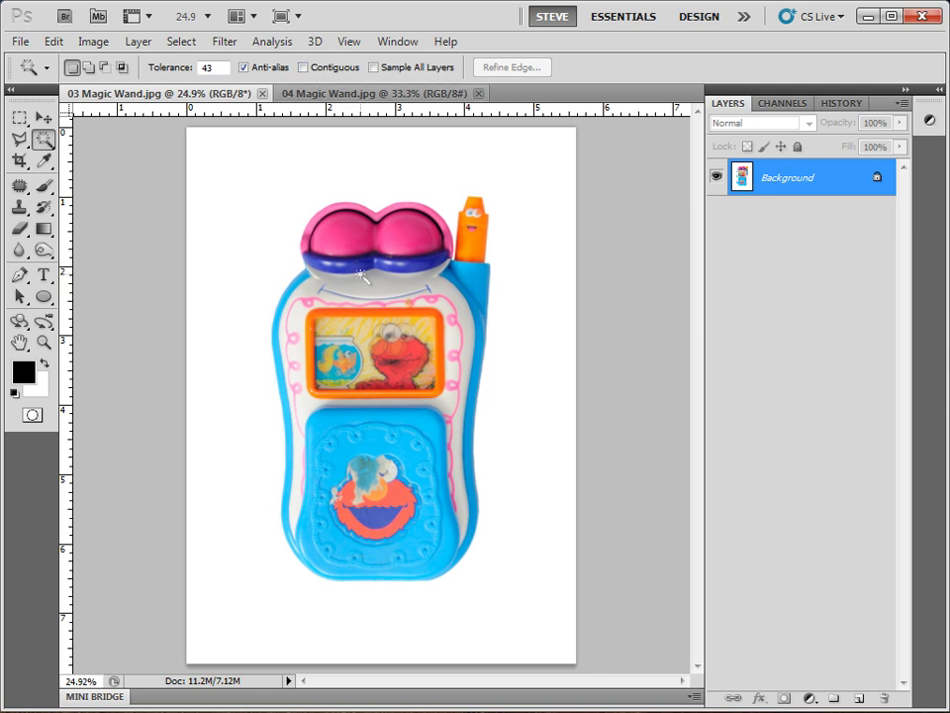
left_click(369, 316)
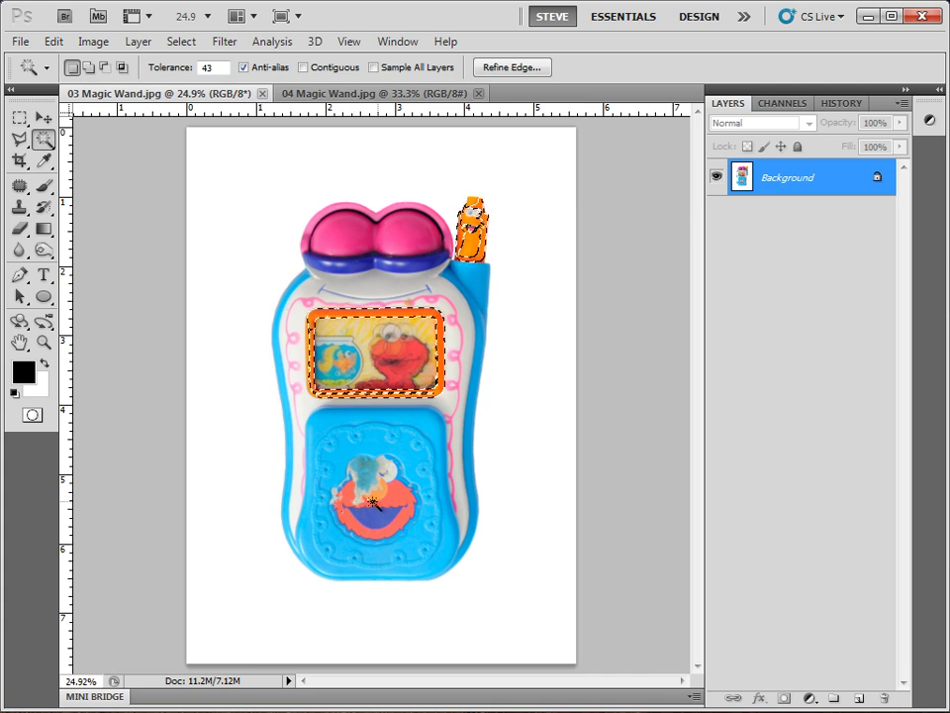
- Clear the selection, set the tolerance to 77, reselect the screen frame's orange across the whole image, and turn Contiguous on
key("ctrl+d")
left_click_drag(165, 70, 191, 69)
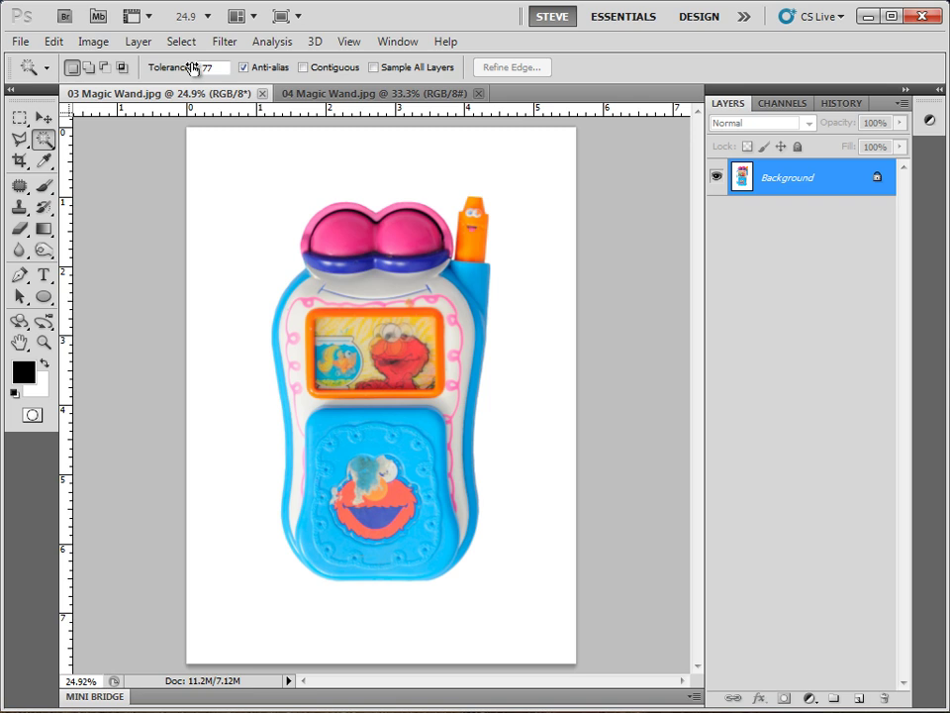
left_click(340, 318)
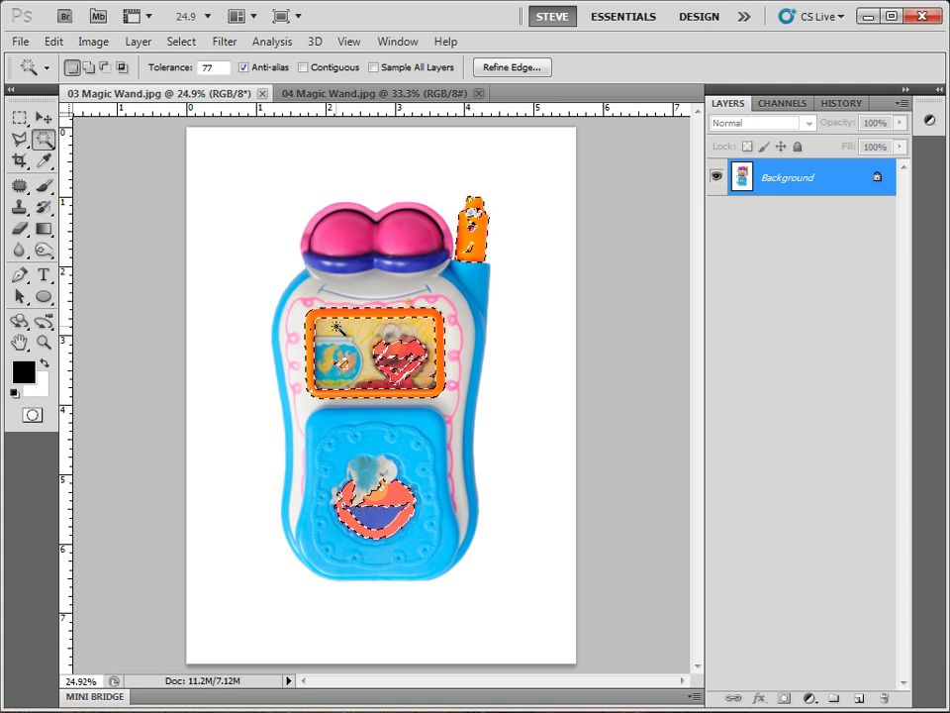
left_click(303, 67)
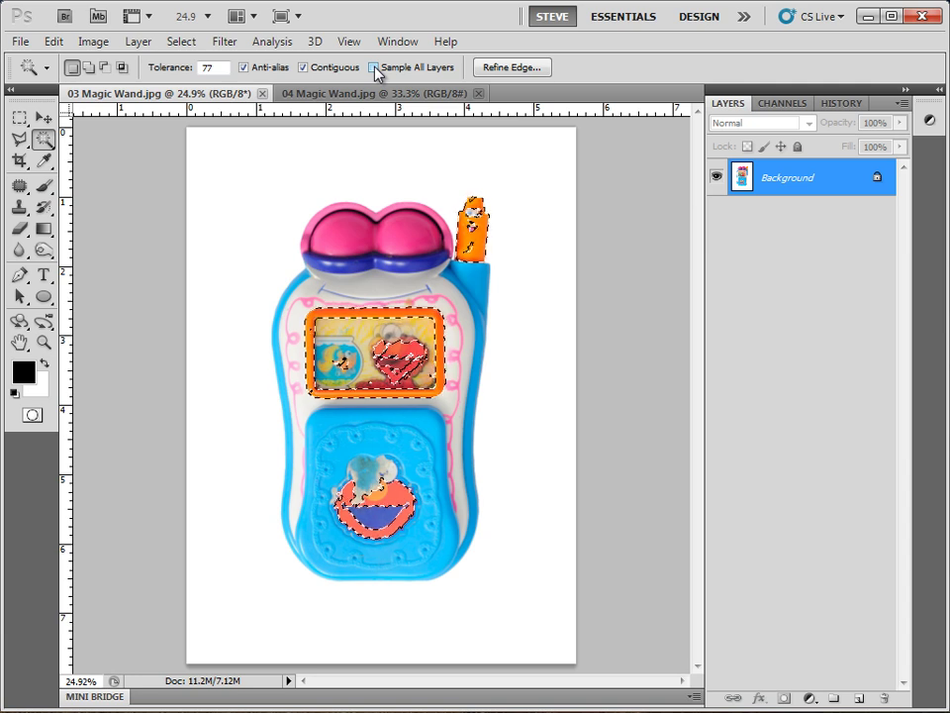
- Preview the orange selection in Refine Edge without applying it, and examine the Polygonal Lasso and Rectangular Marquee options before returning to Magic Wand
left_click(536, 69)
left_click_drag(458, 78, 741, 129)
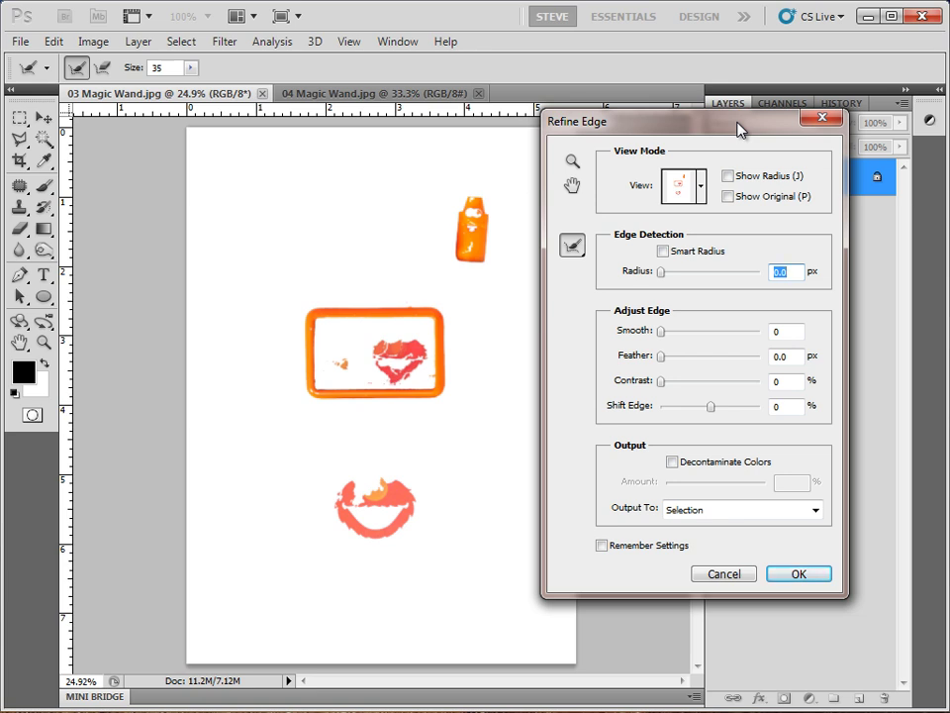
left_click(748, 576)
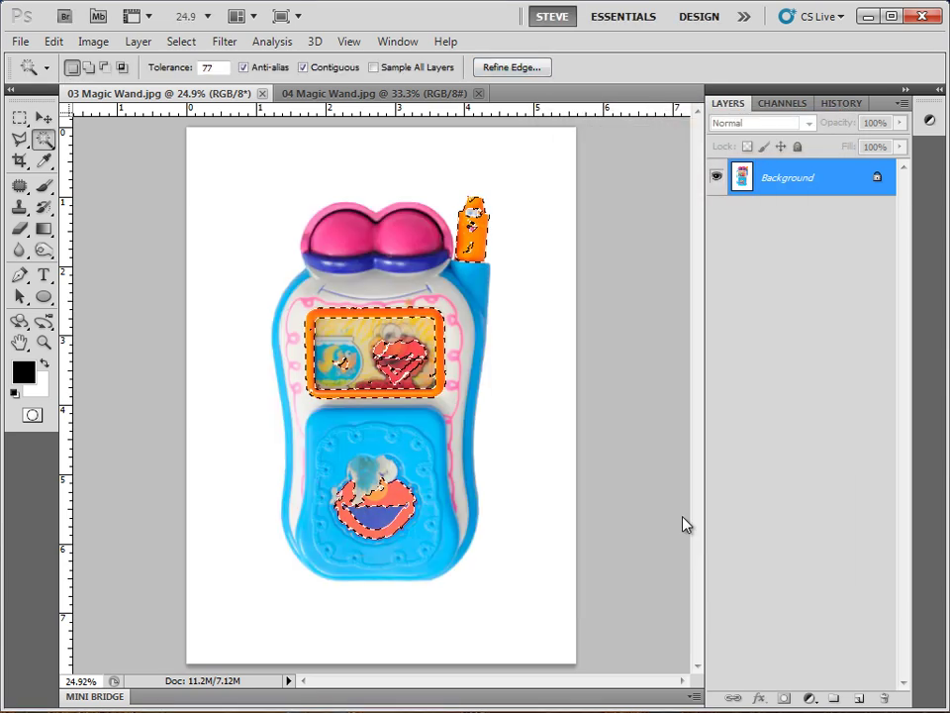
left_click(22, 141)
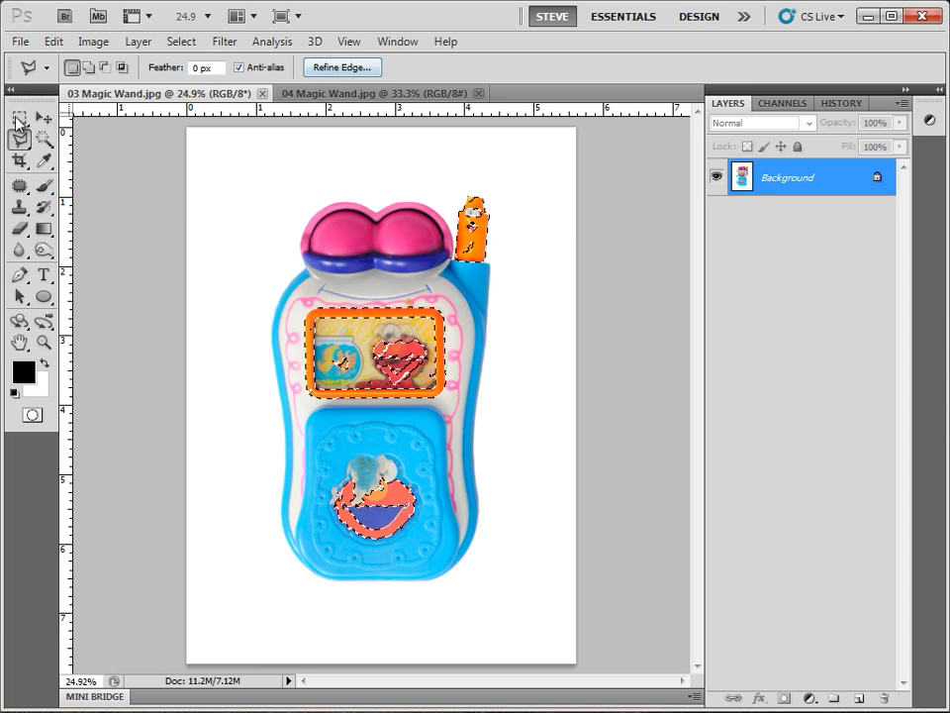
left_click(17, 119)
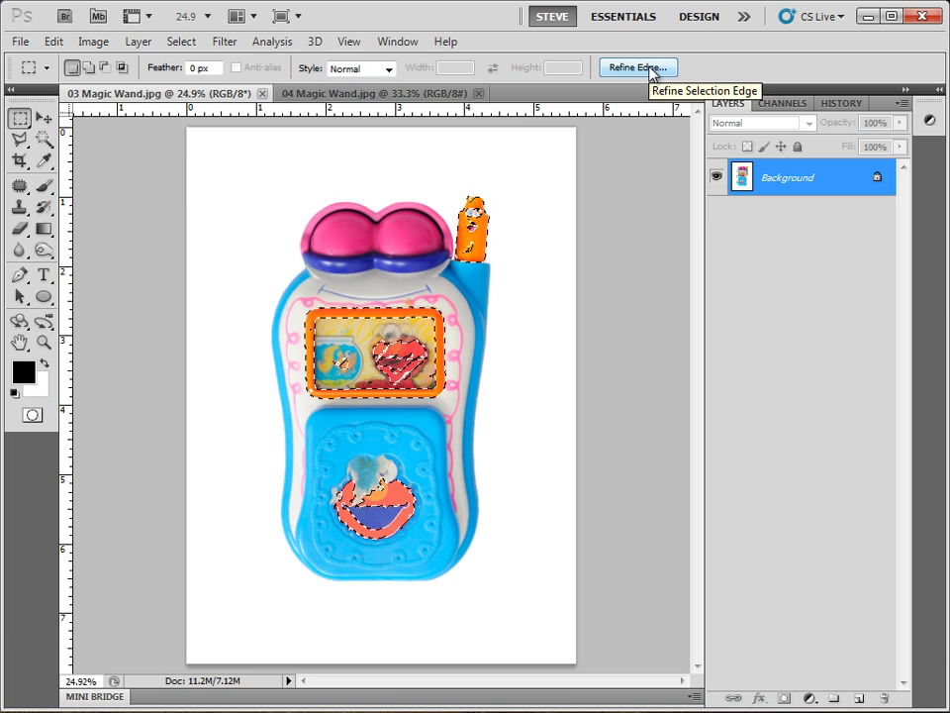
left_click(44, 139)
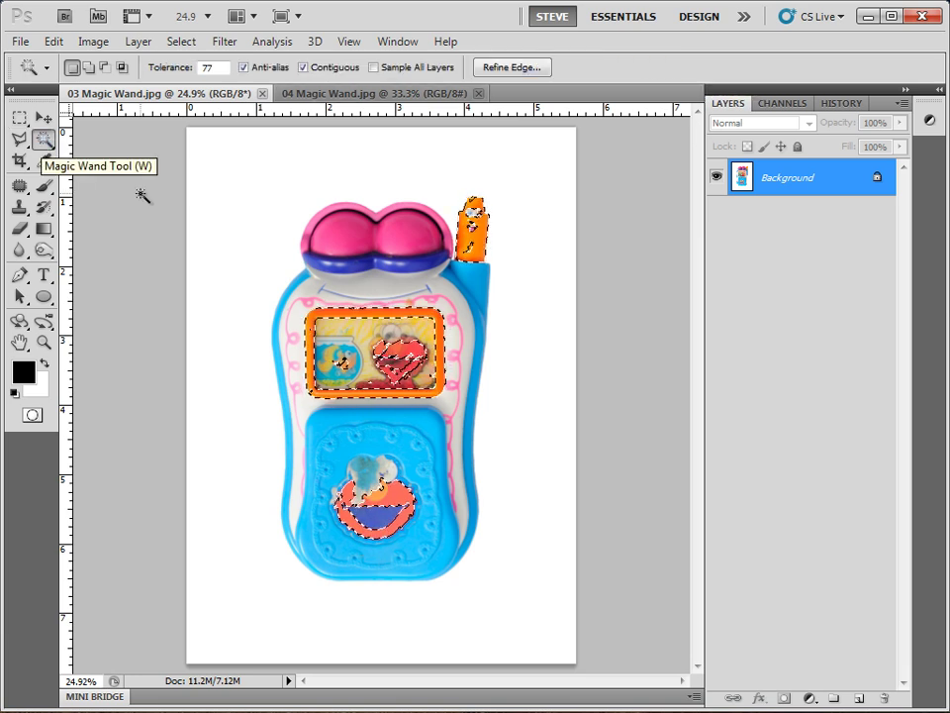
- Replace the orange selection with the white background around the phone, and invert it to select the phone
left_click(165, 237)
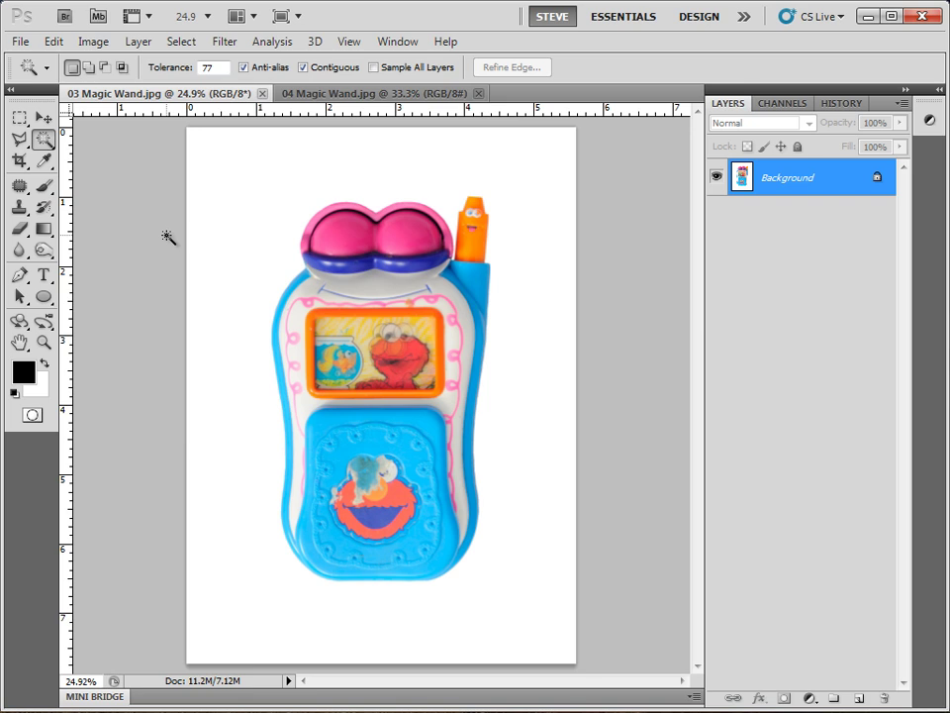
left_click(254, 221)
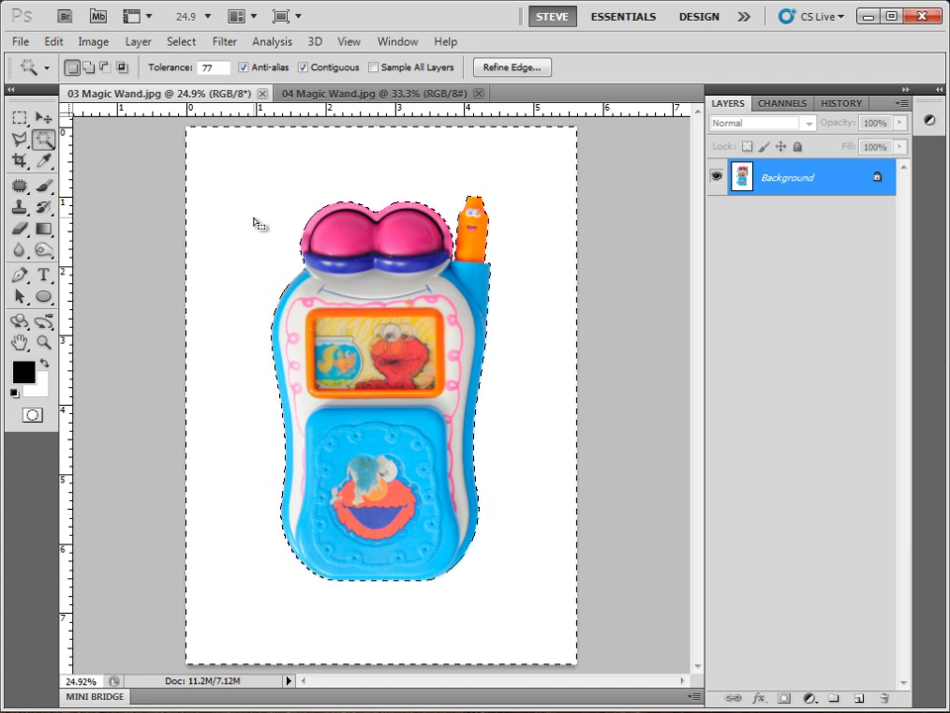
right_click(254, 223)
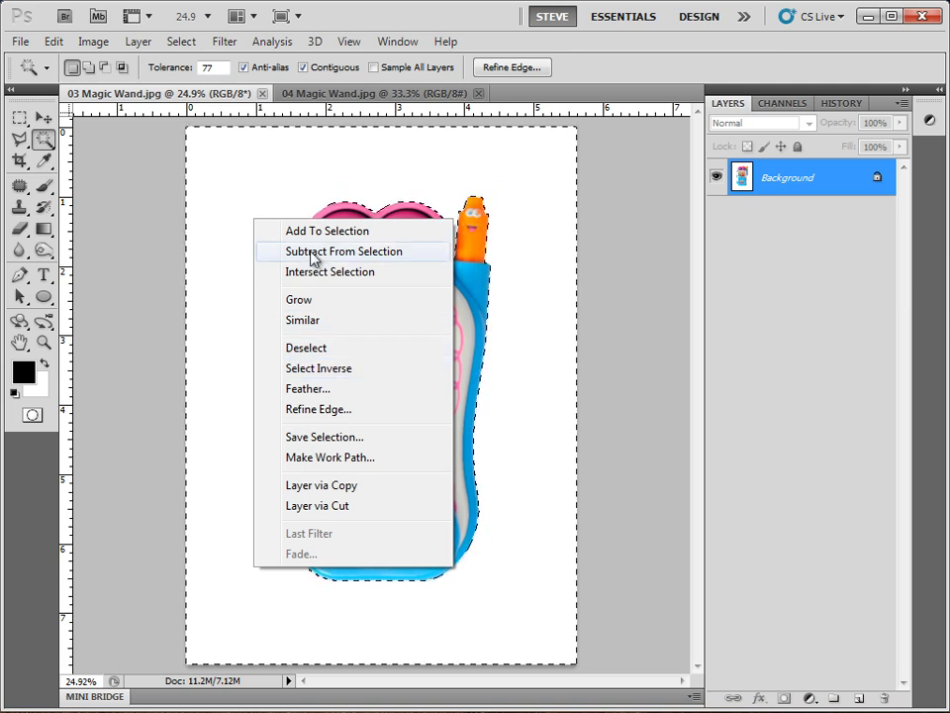
left_click(183, 42)
left_click(183, 41)
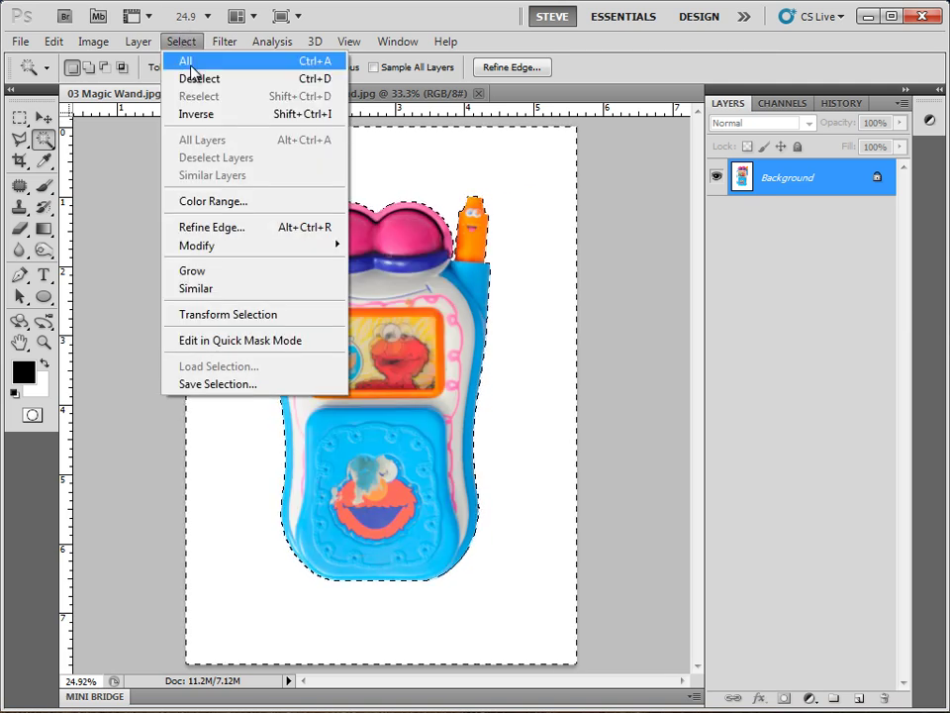
left_click(208, 115)
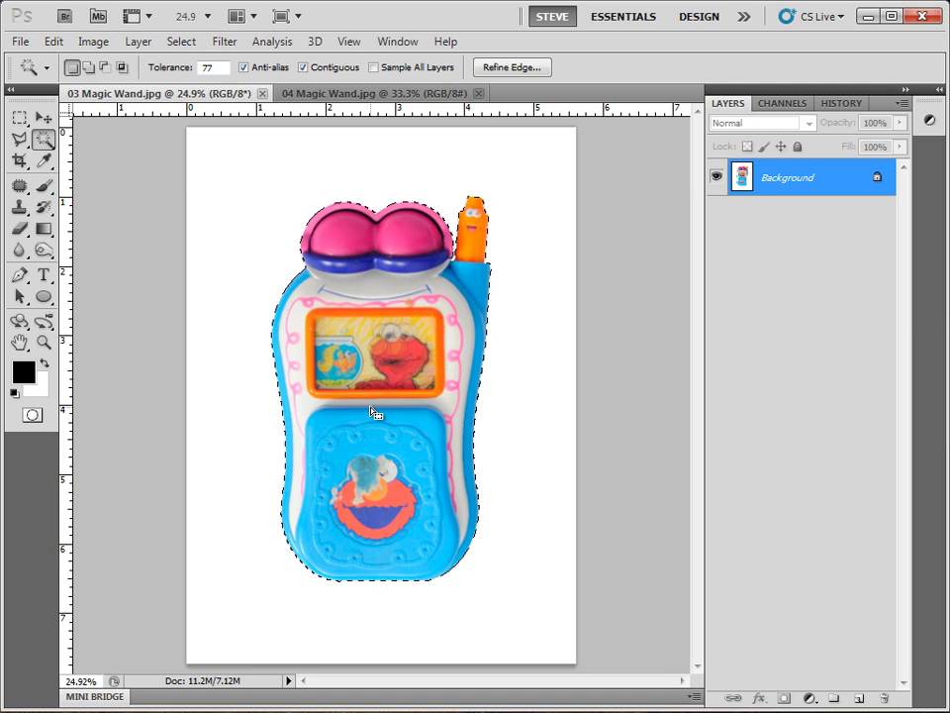
- Copy the selected phone into 04 Magic Wand.jpg as a new layer, and delete that layer
left_click(44, 119)
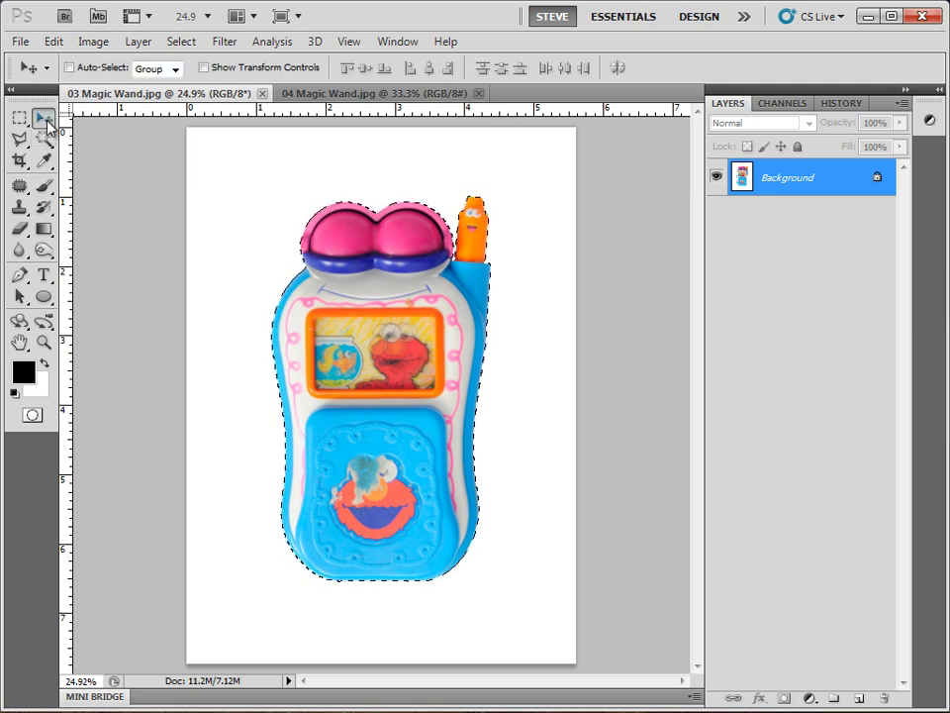
left_click_drag(371, 299, 379, 376)
left_click_drag(451, 263, 393, 413)
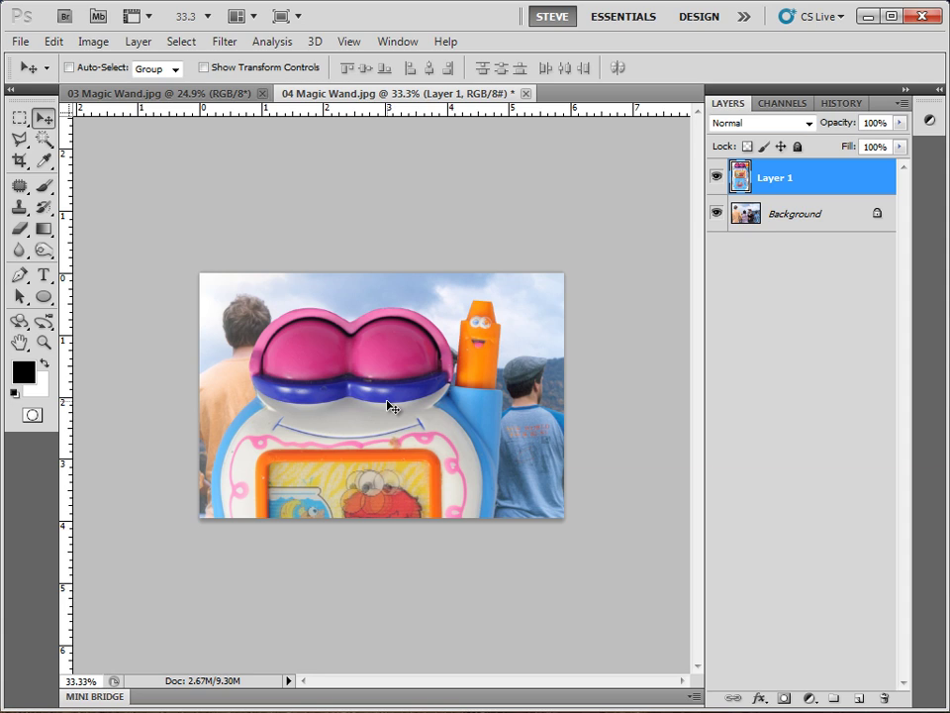
left_click_drag(753, 176, 882, 696)
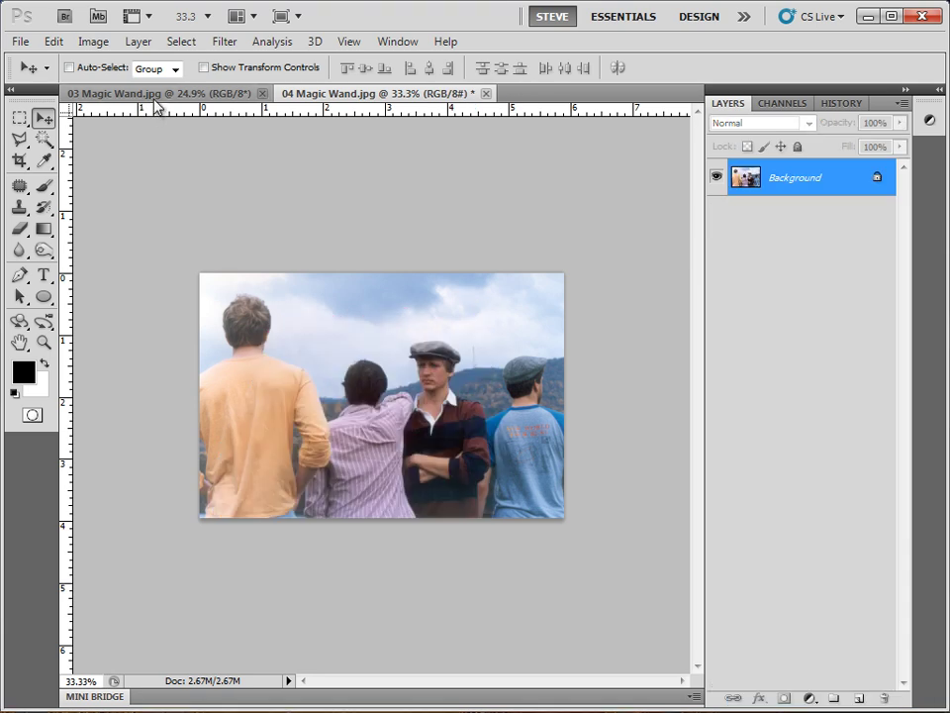
left_click(155, 93)
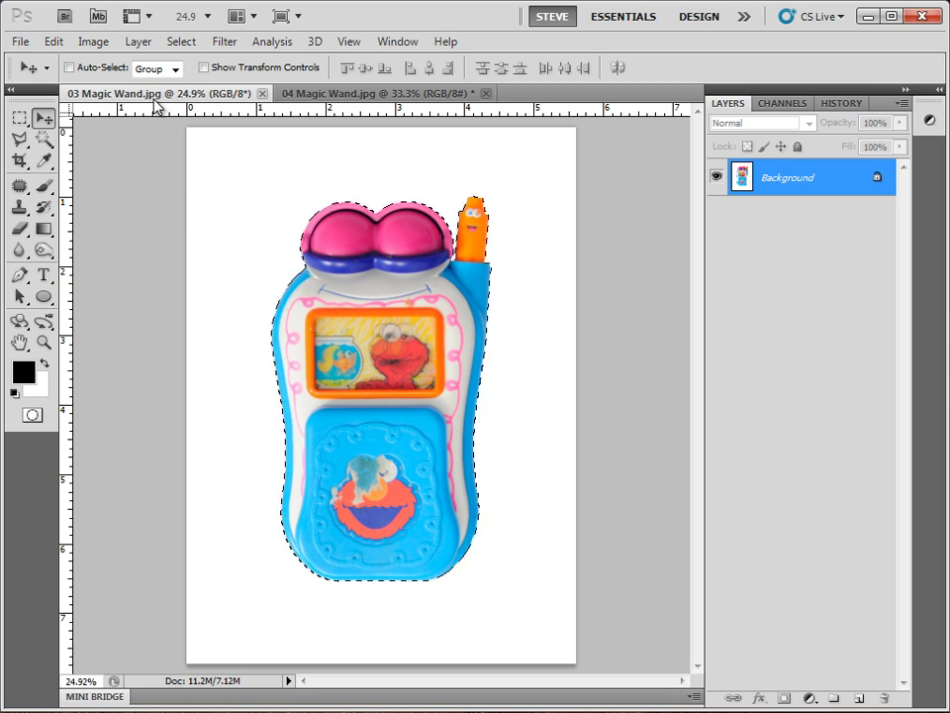
left_click(183, 43)
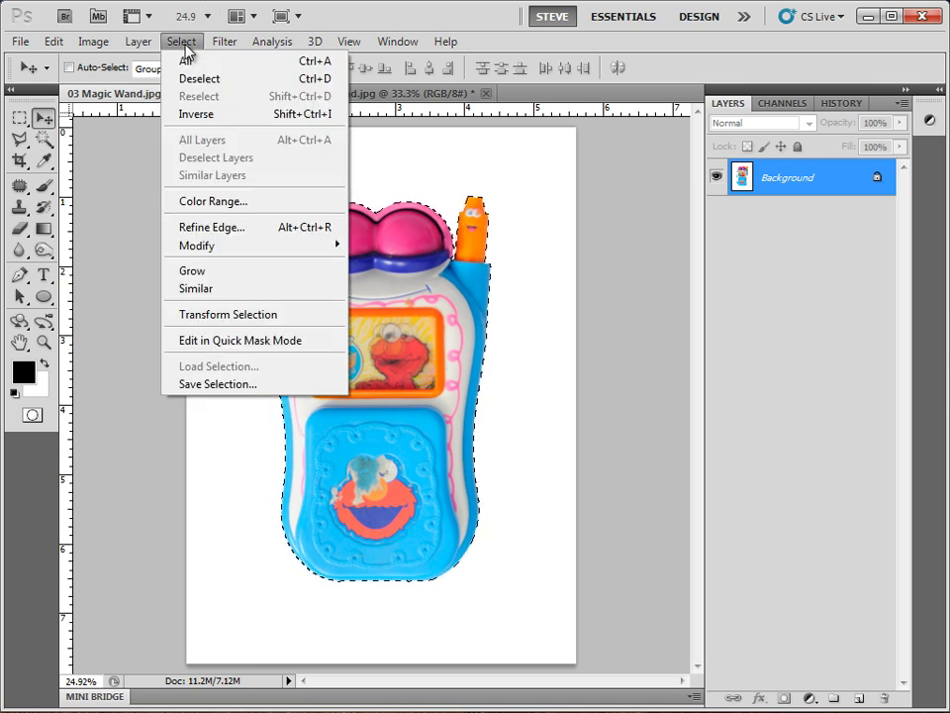
left_click(214, 289)
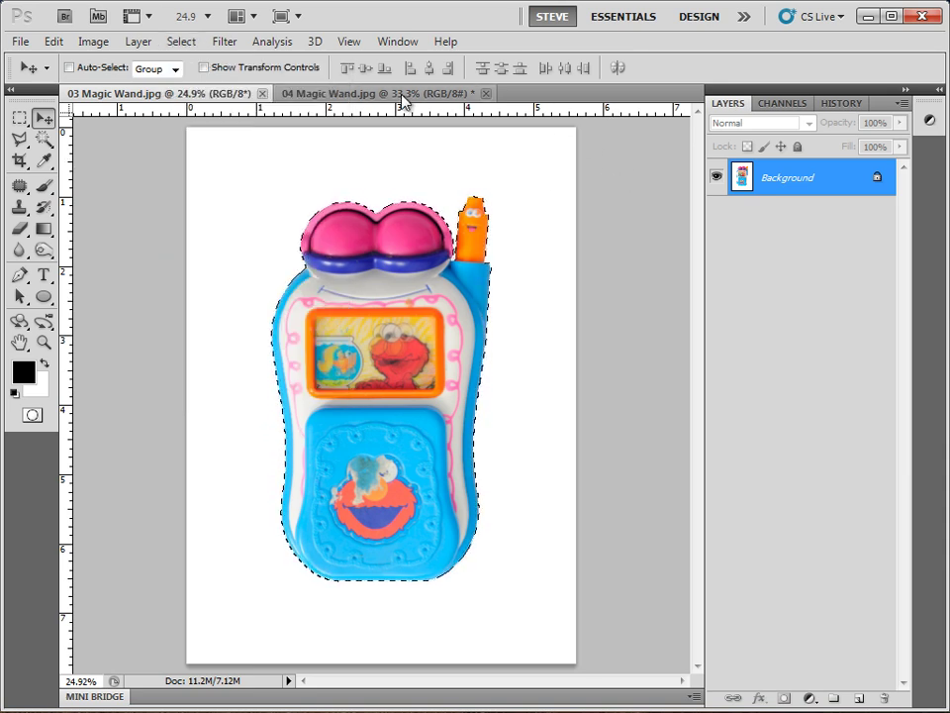
- Fit 04 Magic Wand.jpg to the window and use Magic Wand at tolerance 77 to build a combined selection starting from the orange shirt
left_click(434, 93)
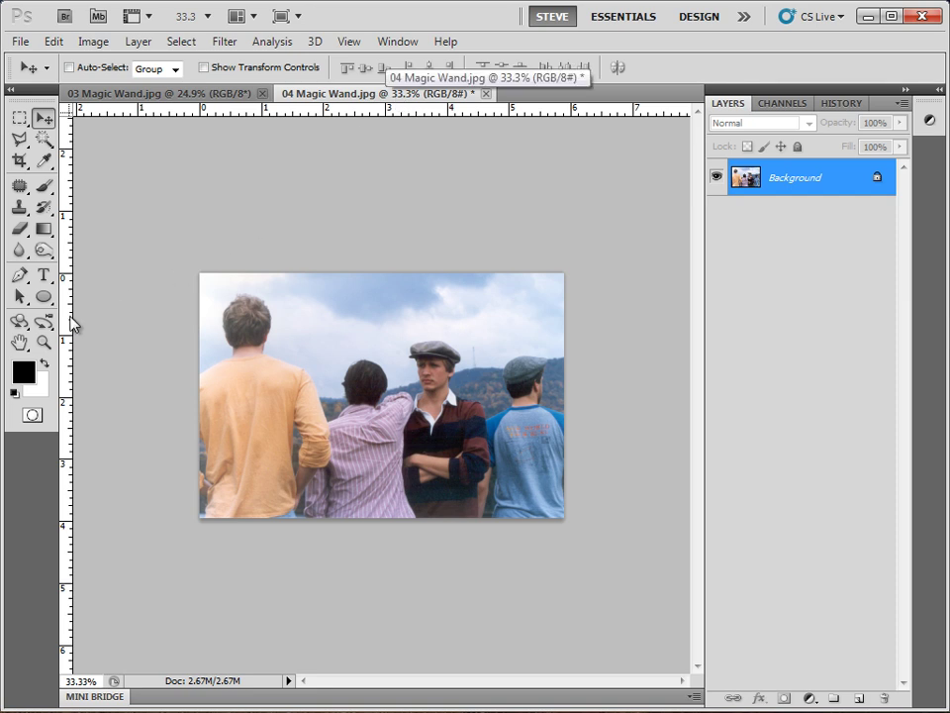
double_click(20, 343)
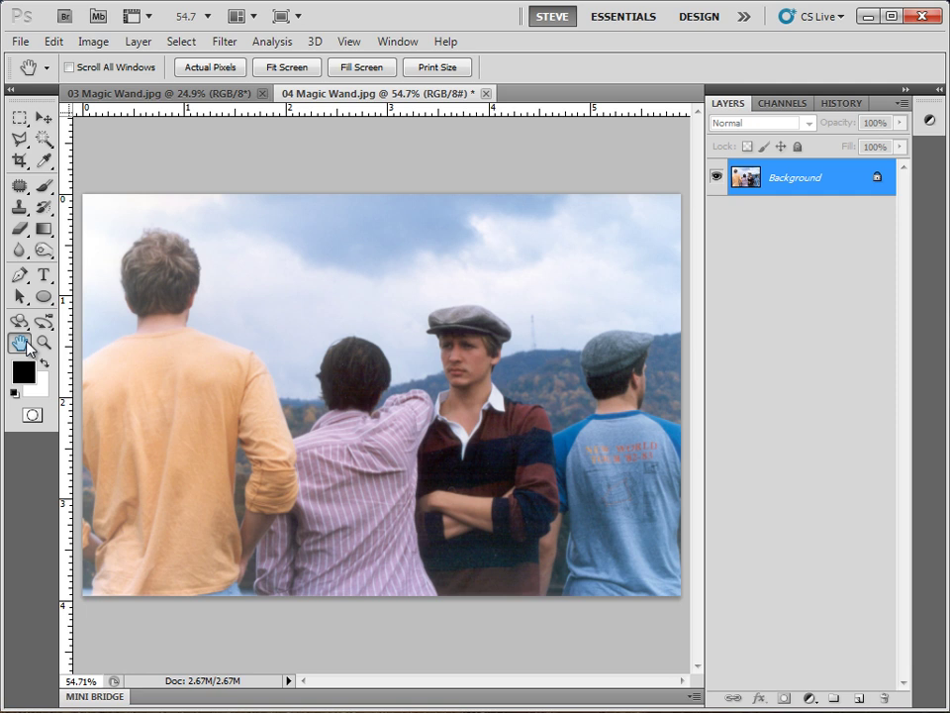
left_click(44, 139)
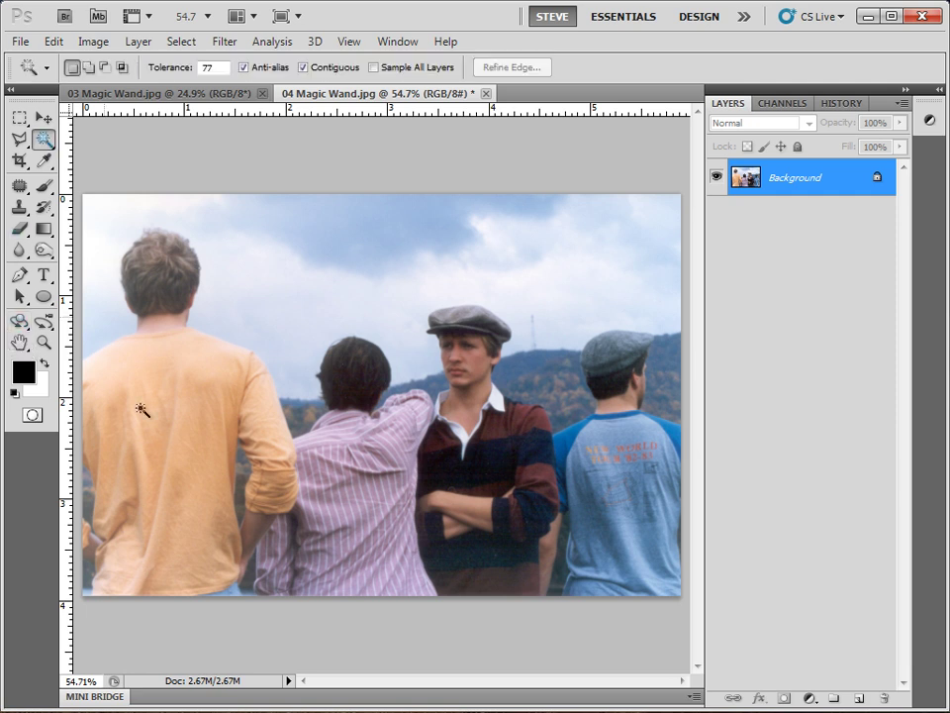
left_click(262, 492)
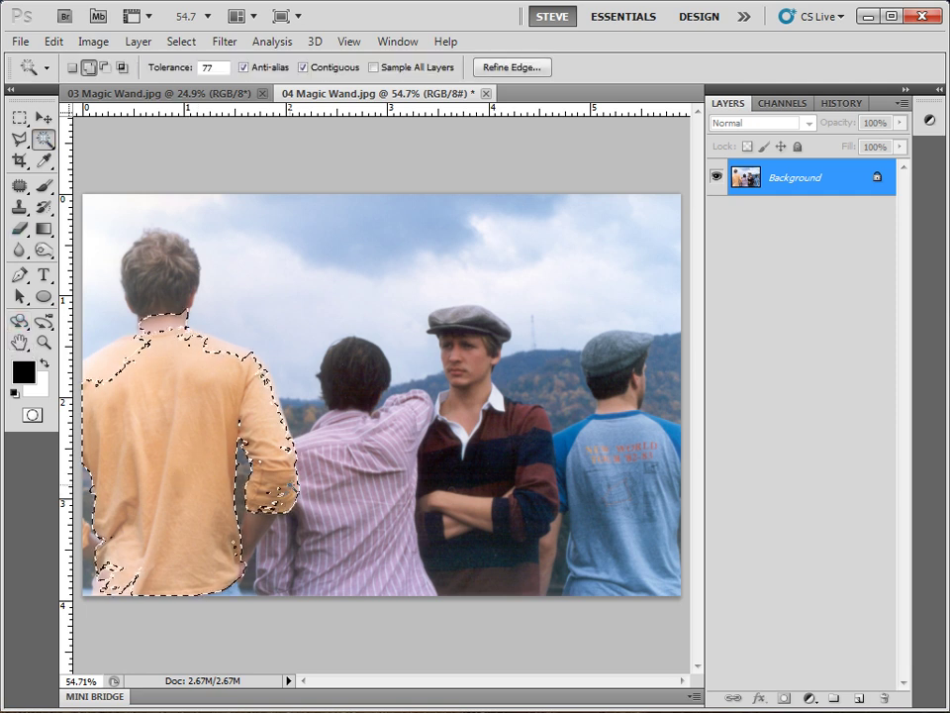
left_click(278, 297, "shift")
left_click(505, 462, "shift")
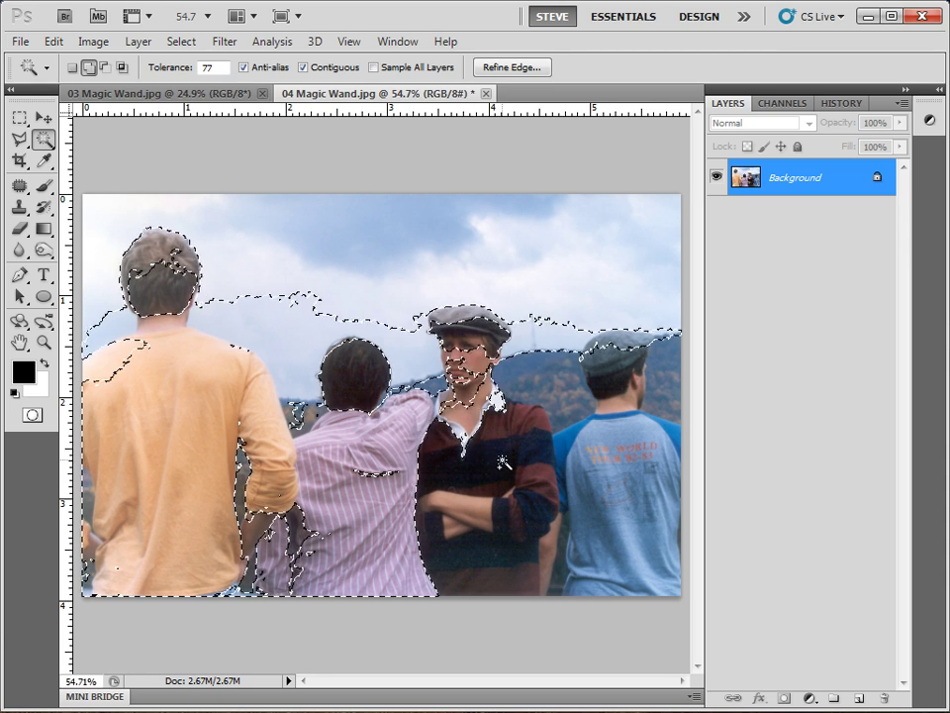
- Clear the selection, set the tolerance to 31, sample the orange, striped and blue shirts into one selection, and deselect them
left_click_drag(180, 71, 138, 70)
key("ctrl+d")
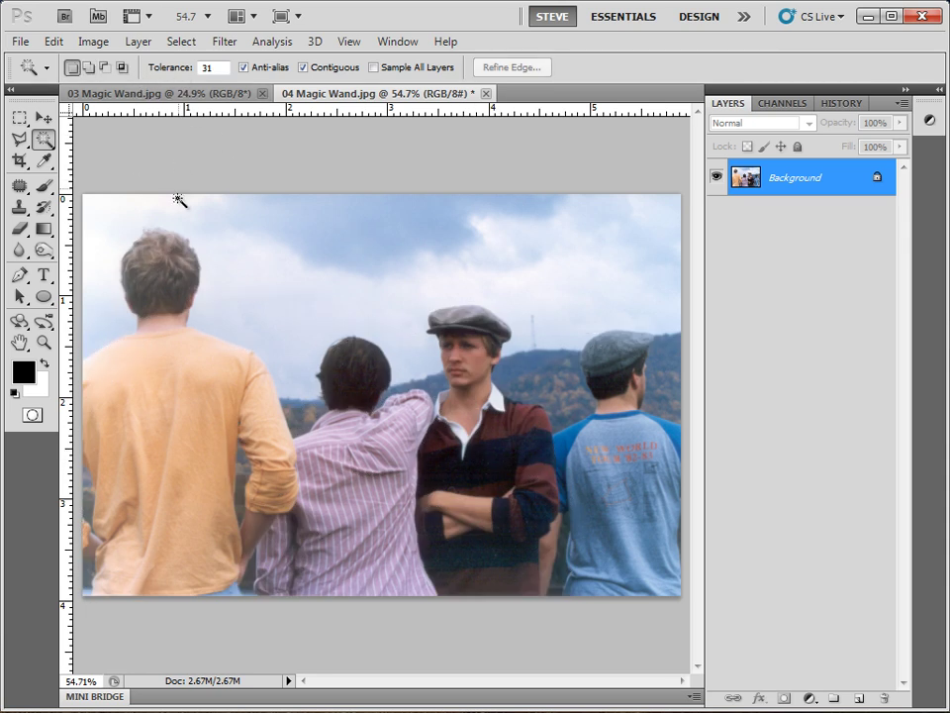
left_click(159, 400, "shift")
left_click(314, 483, "shift")
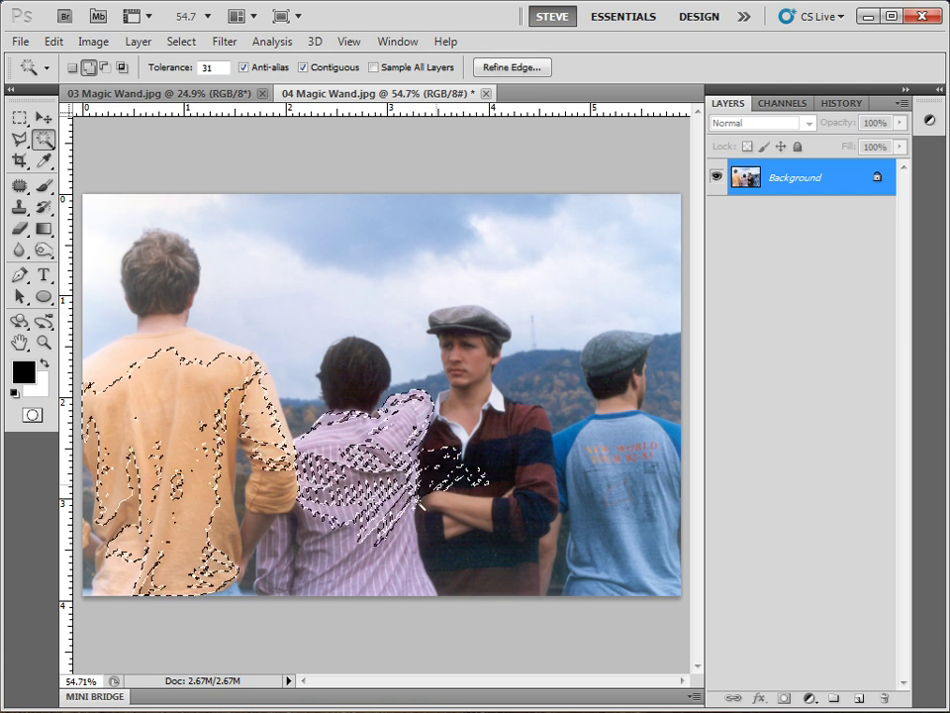
left_click(255, 551, "shift")
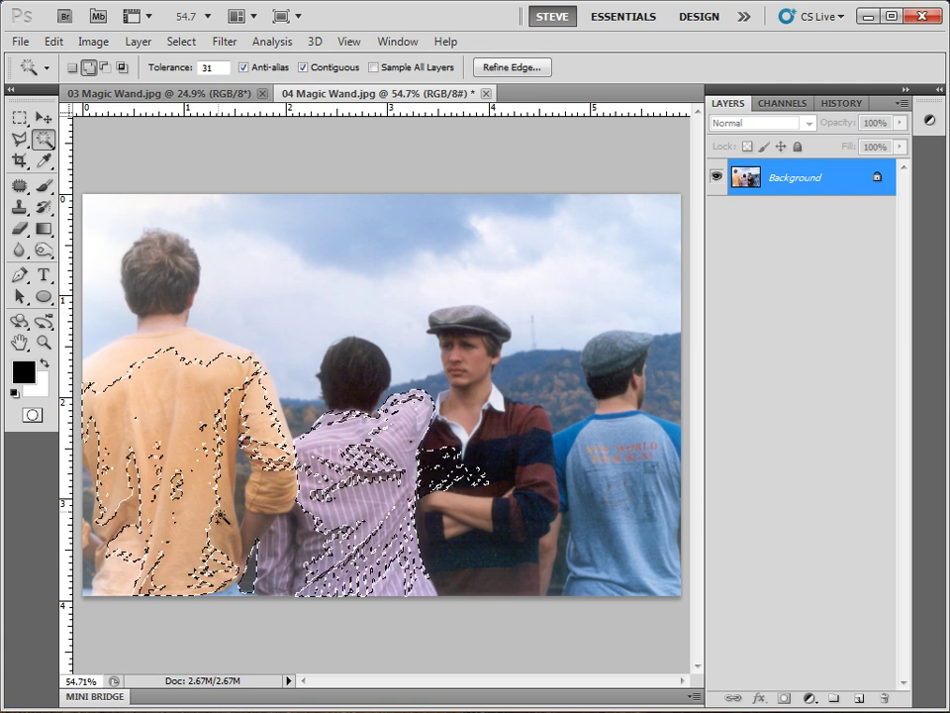
left_click(628, 484)
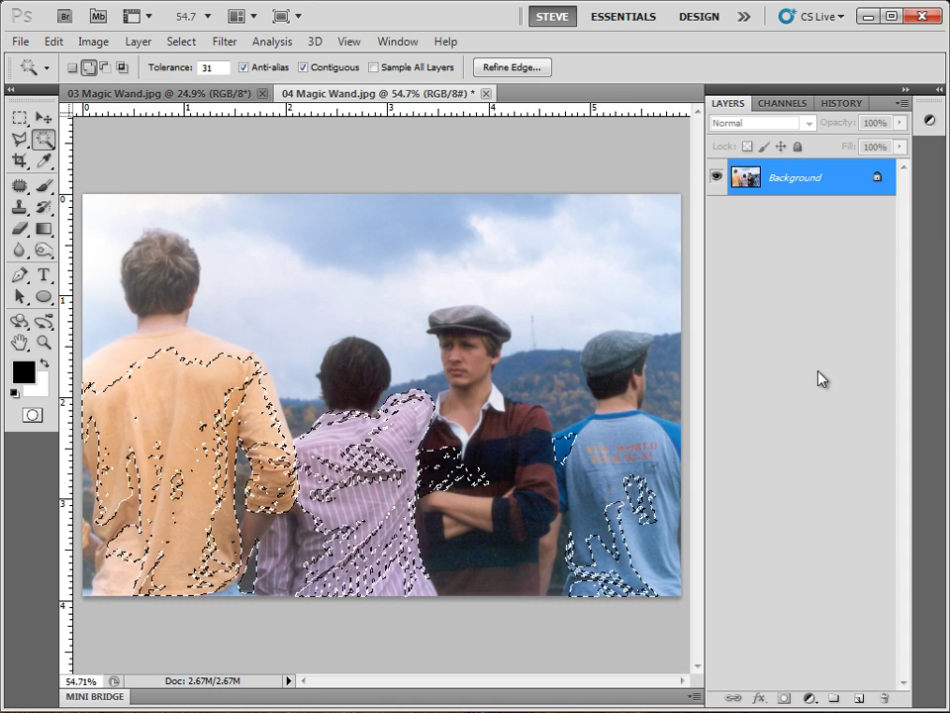
key("ctrl+d")
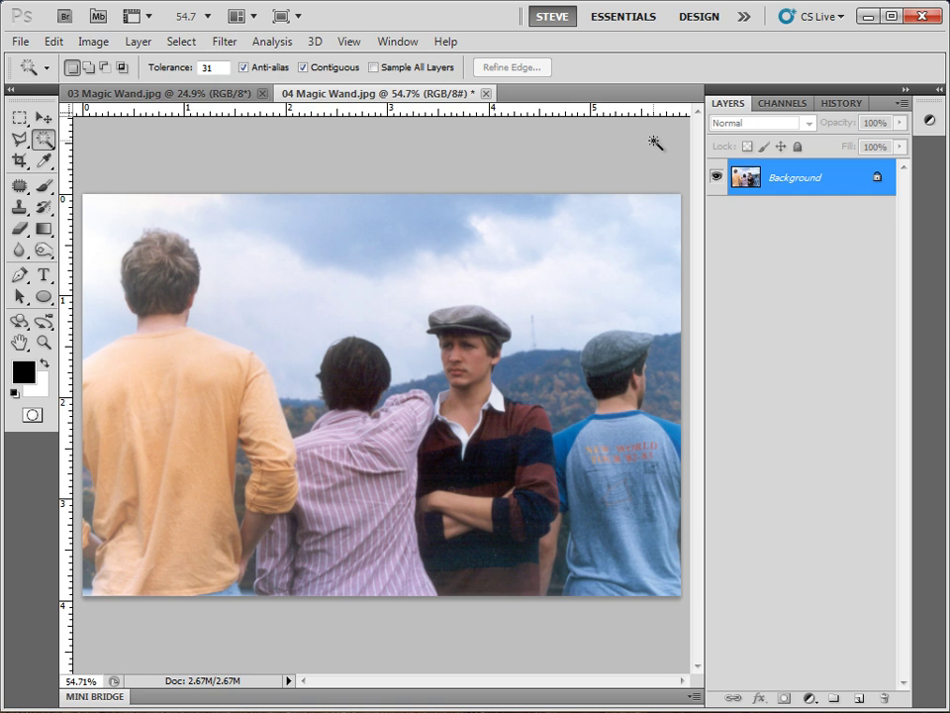
- Select the bright clouds, add the darker blue sky and remaining sky near the hills, and invert the selection to the people and hills
left_click(335, 295)
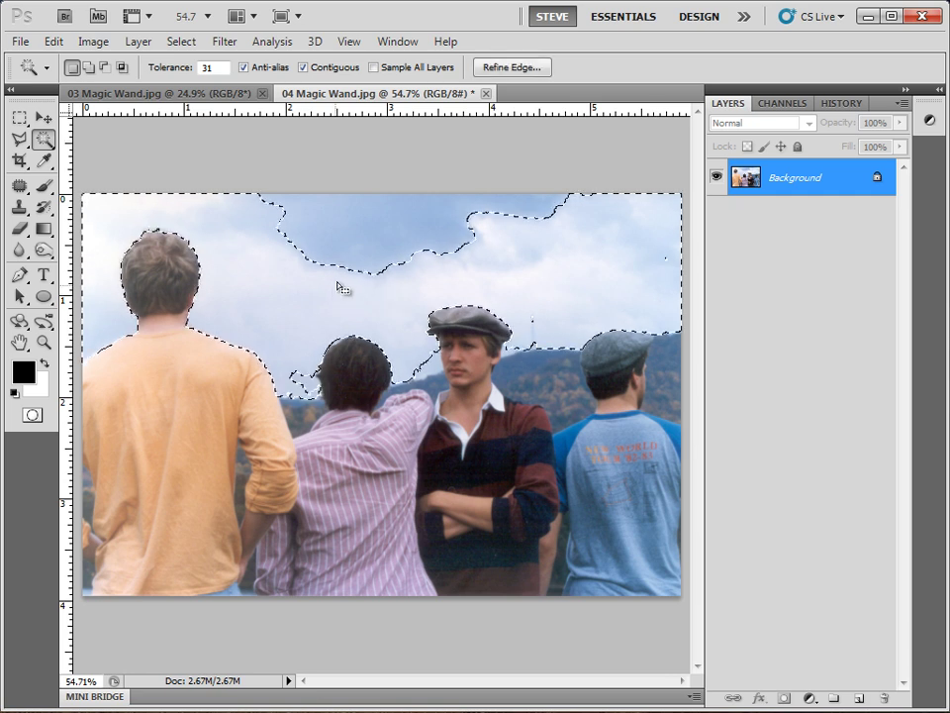
left_click(377, 214, "shift")
left_click(431, 366, "shift")
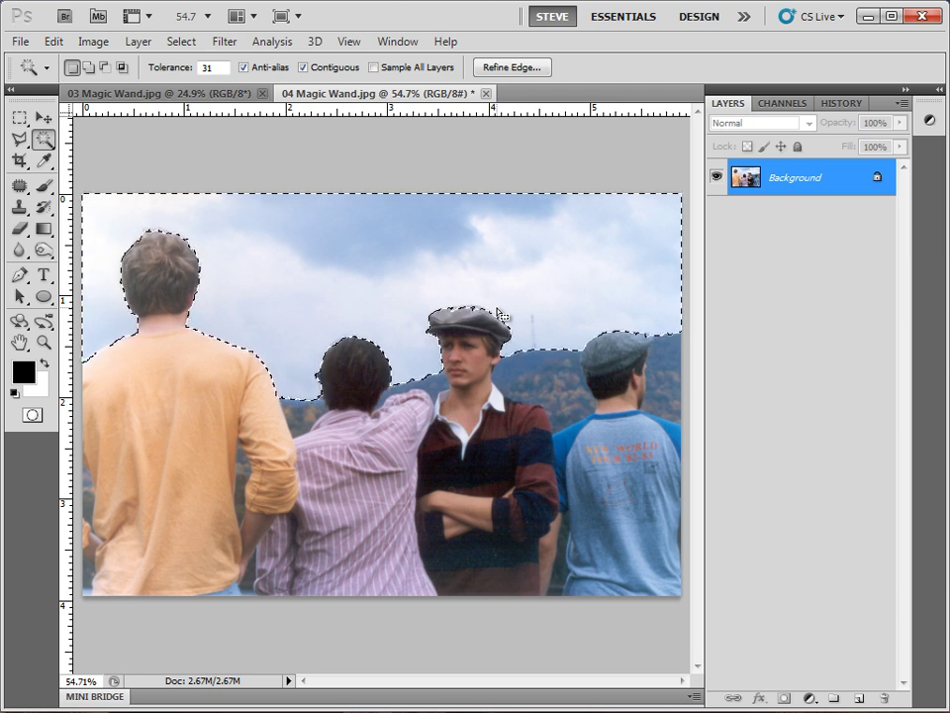
right_click(502, 290)
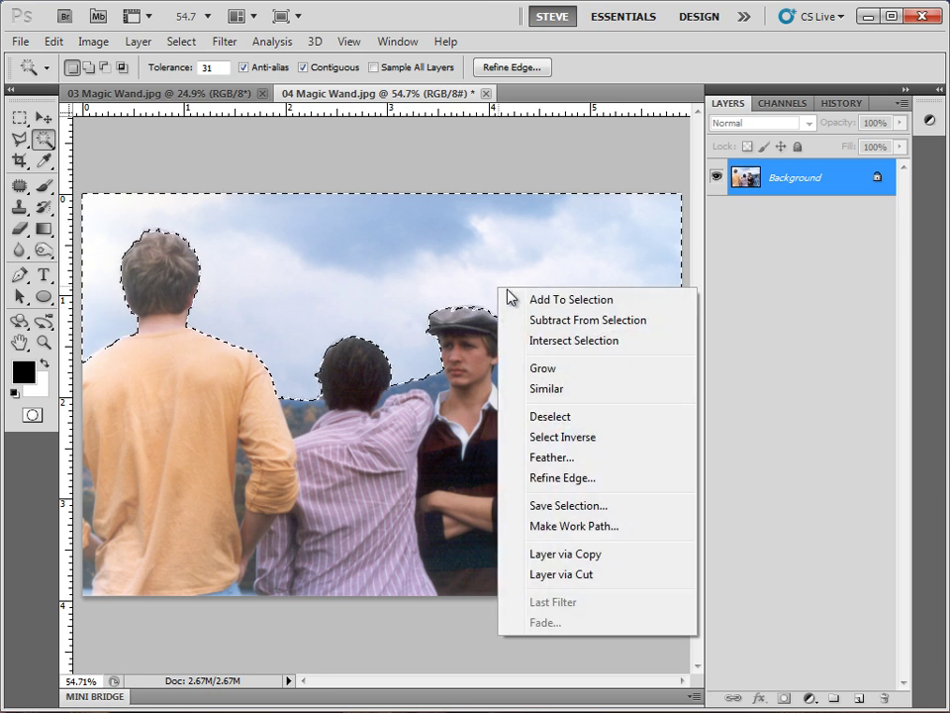
left_click(562, 437)
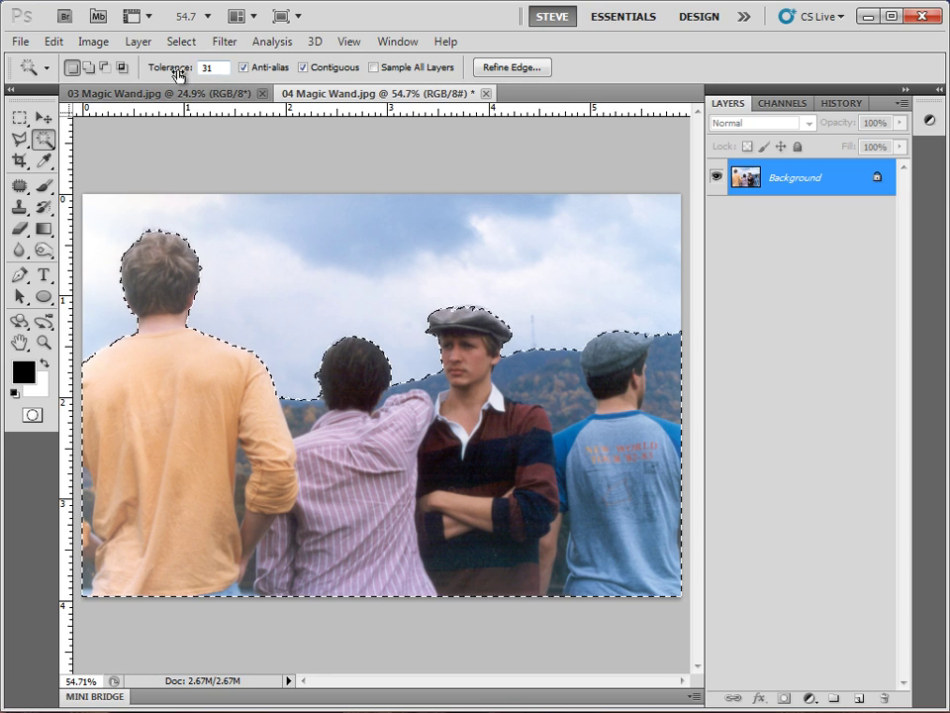
- With Contiguous off, reselect the bright clouds plus the darker blue sky, deselect everything, and turn Contiguous back on
left_click(304, 68)
key("ctrl+d")
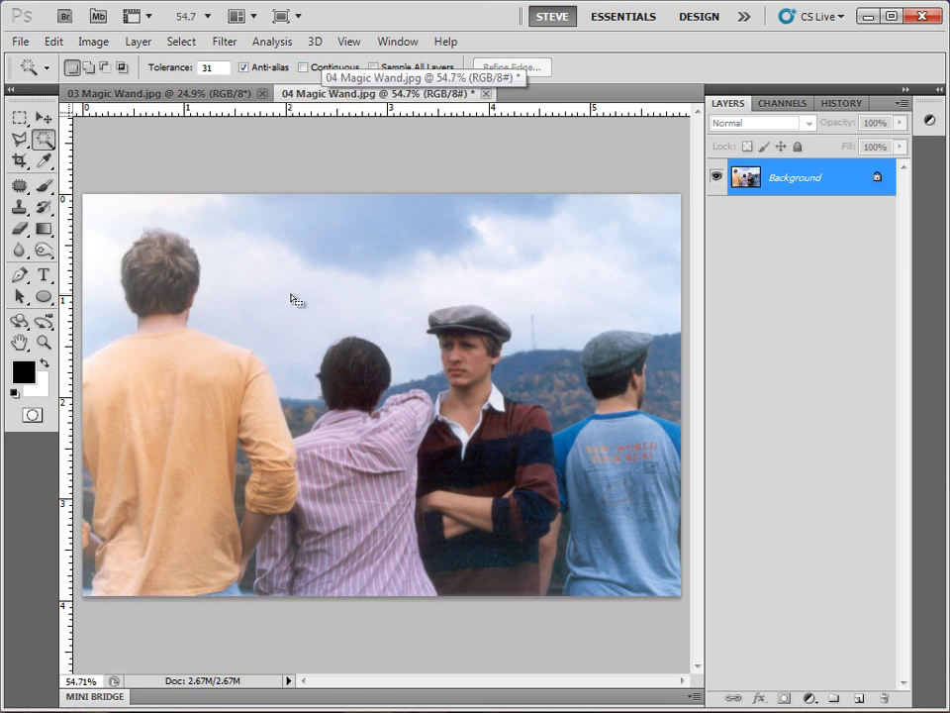
left_click(292, 297)
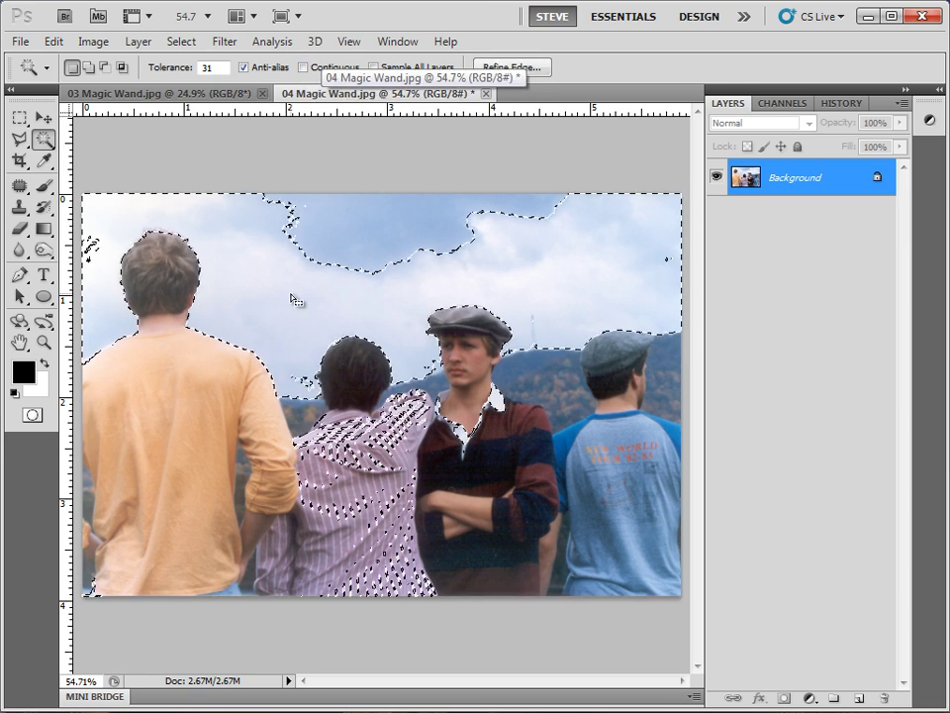
left_click(372, 219, "shift")
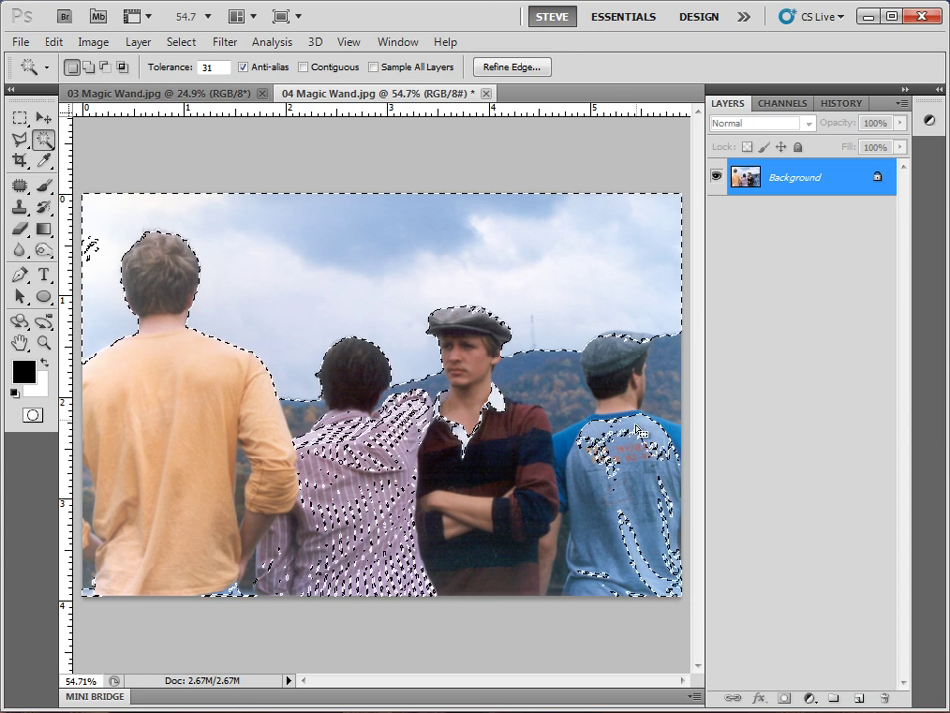
key("ctrl+d")
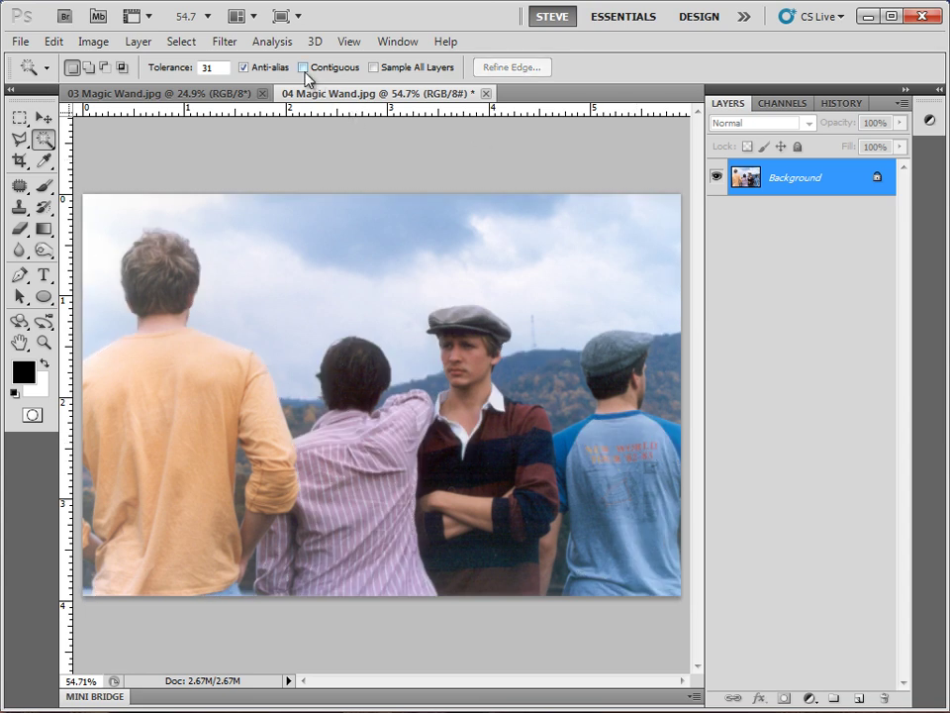
left_click(303, 67)
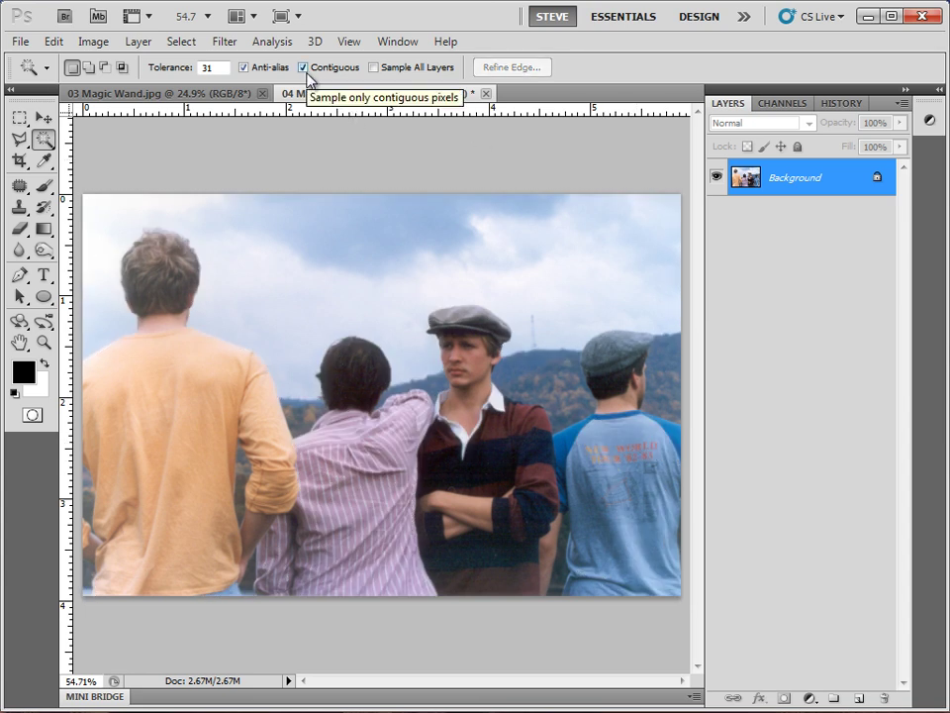